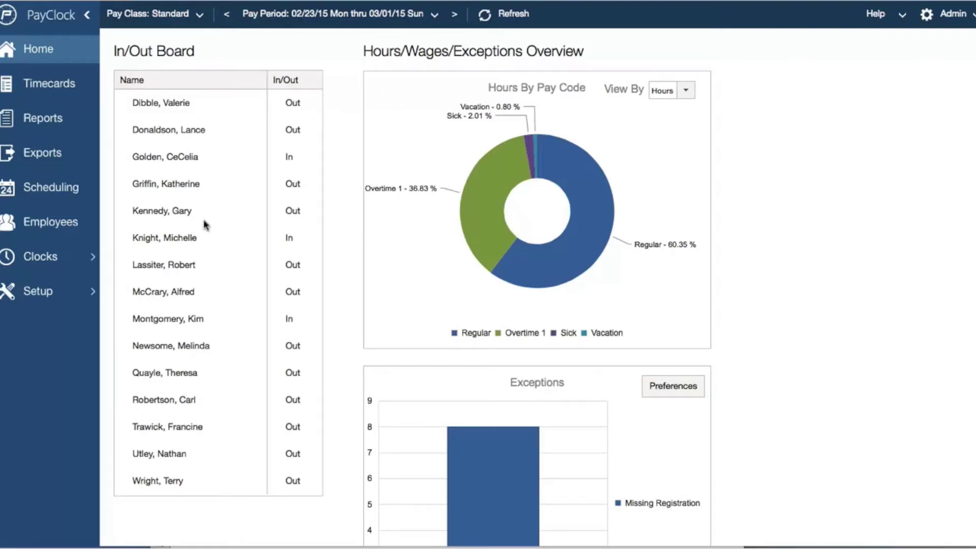
Step: Open the Timecards page showing the first employee's 80:18 total time and $502.25 wages
{"action": "scroll", "coordinate": [491, 202], "scroll_direction": "down", "scroll_amount": 3}
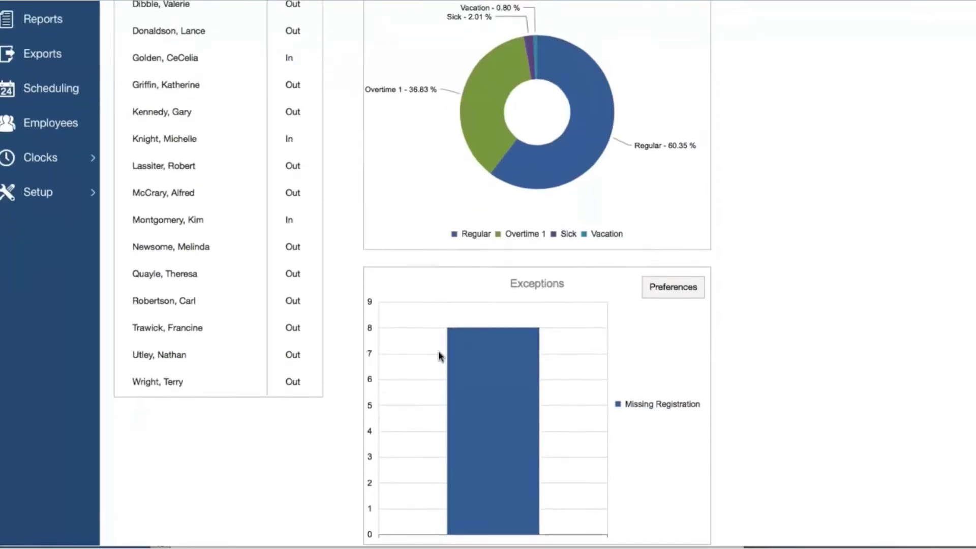
{"action": "scroll", "coordinate": [557, 283], "scroll_direction": "up", "scroll_amount": 3}
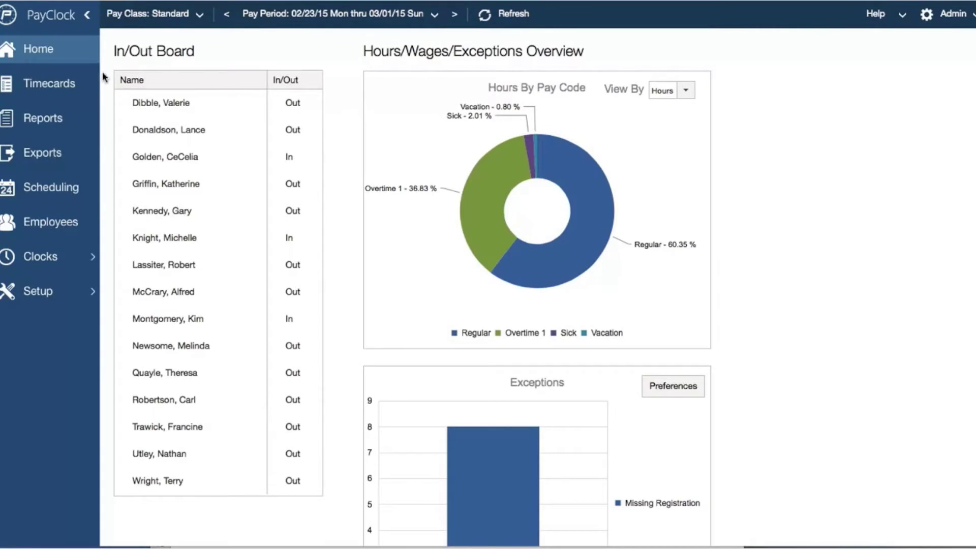
{"action": "left_click", "coordinate": [66, 88]}
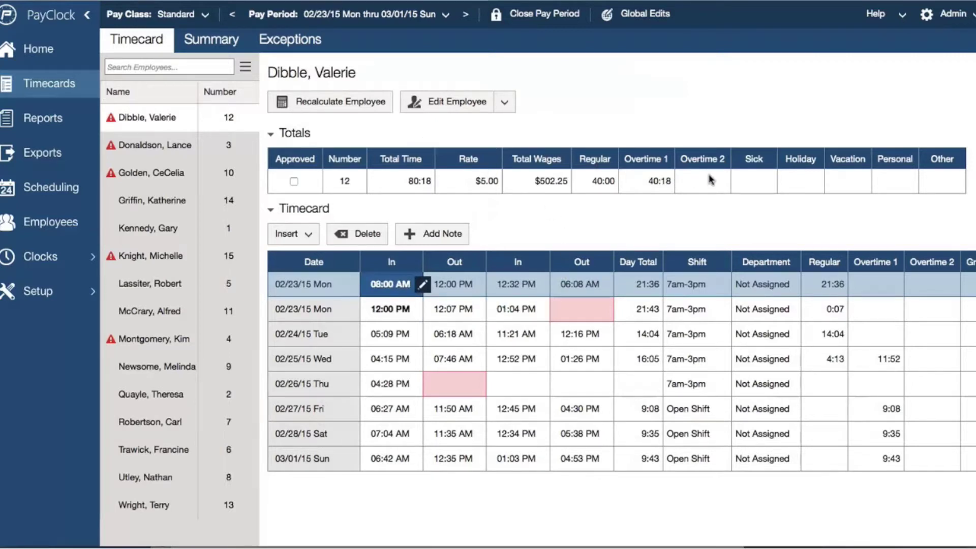
Step: Check the Exceptions list, then return to the timecard and select the empty 02/23 Out punch
{"action": "left_click", "coordinate": [316, 43]}
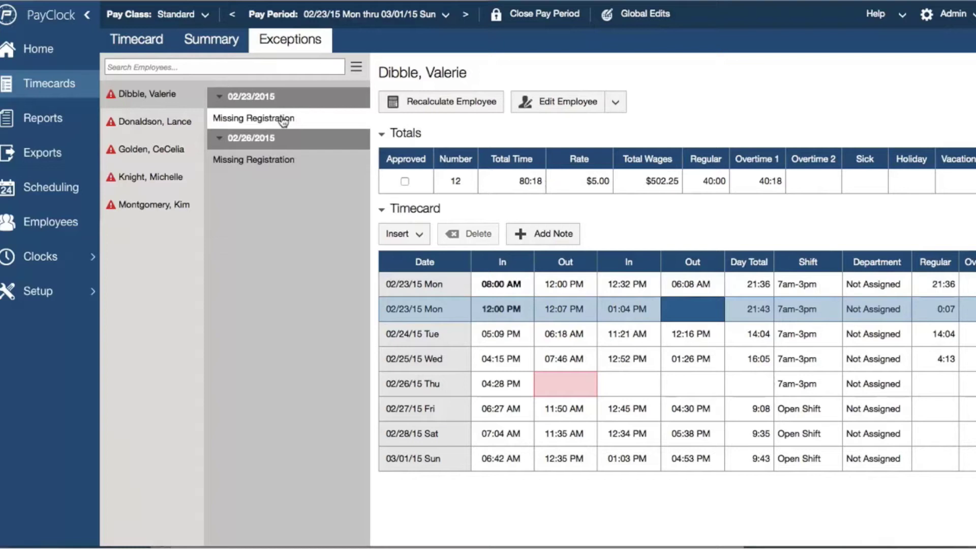
{"action": "left_click", "coordinate": [140, 40]}
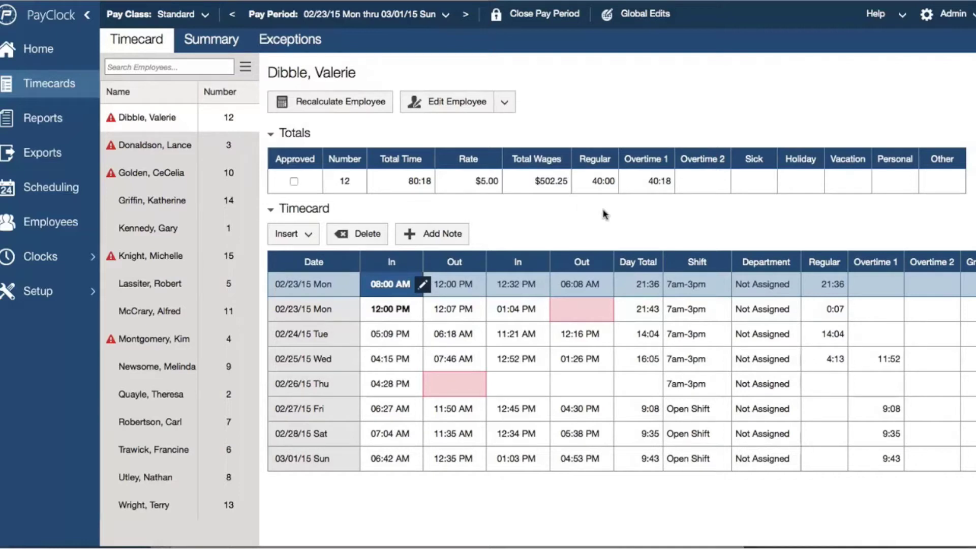
{"action": "left_click", "coordinate": [598, 314]}
{"action": "left_click", "coordinate": [598, 313]}
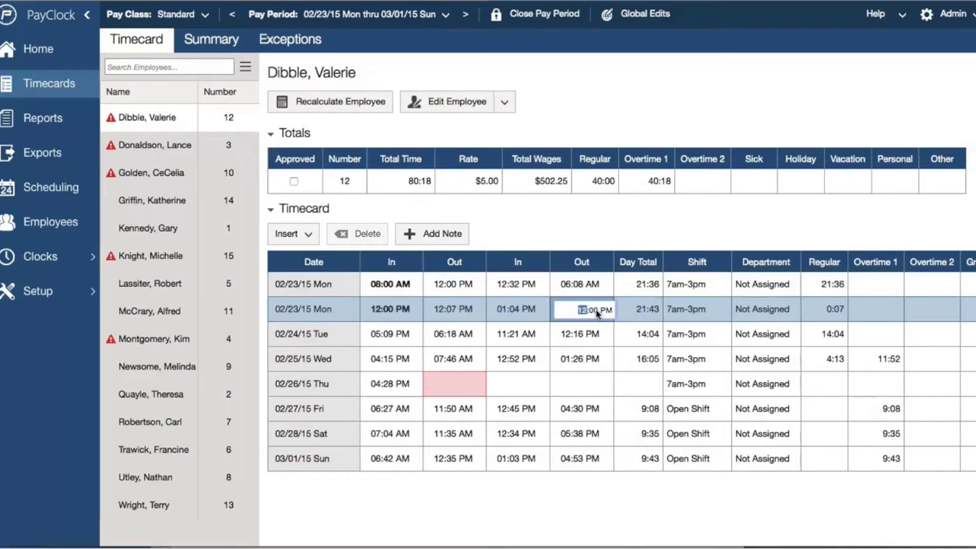
Step: Review the Insert entry choices without adding anything, then show the employee-list grouping and filtering options
{"action": "left_click", "coordinate": [292, 235]}
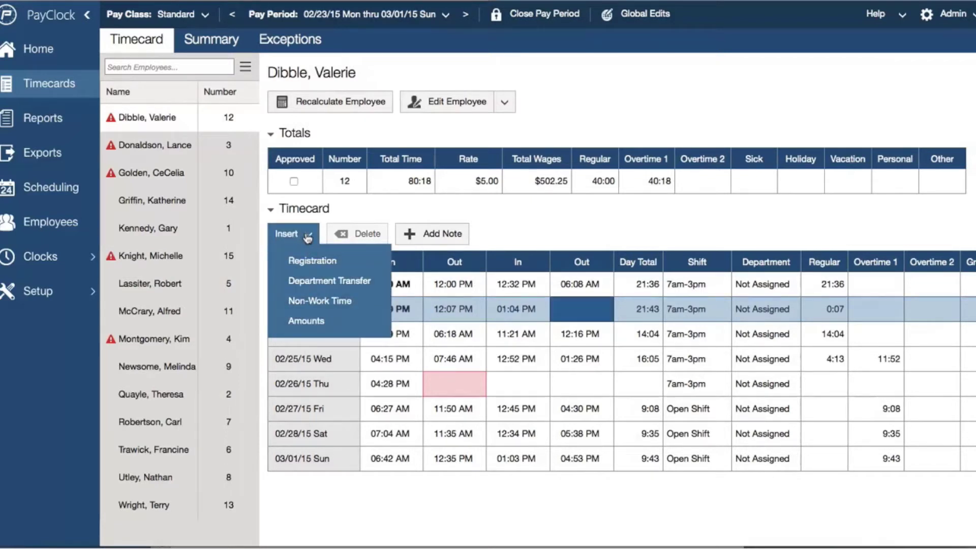
{"action": "left_click", "coordinate": [307, 238]}
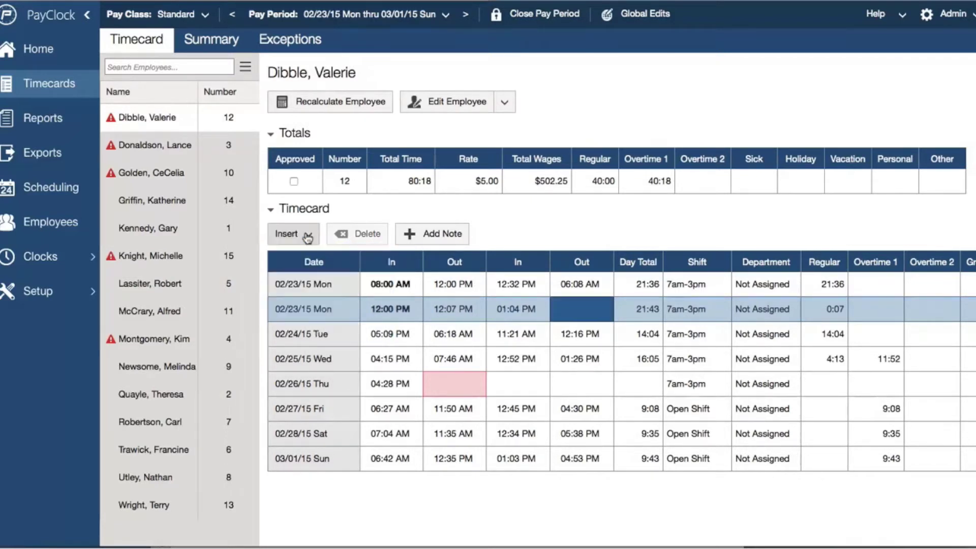
{"action": "left_click", "coordinate": [245, 67]}
{"action": "left_click", "coordinate": [272, 93]}
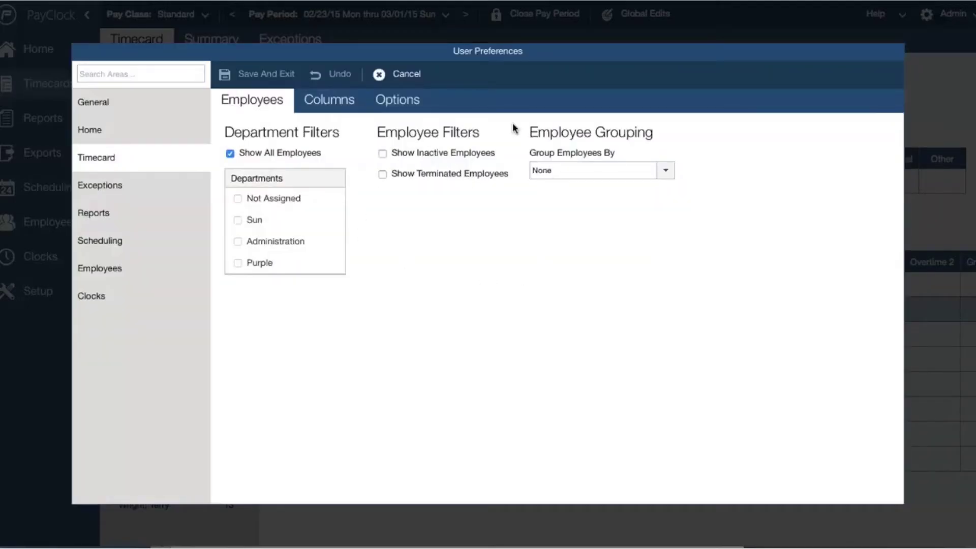
{"action": "left_click", "coordinate": [412, 81]}
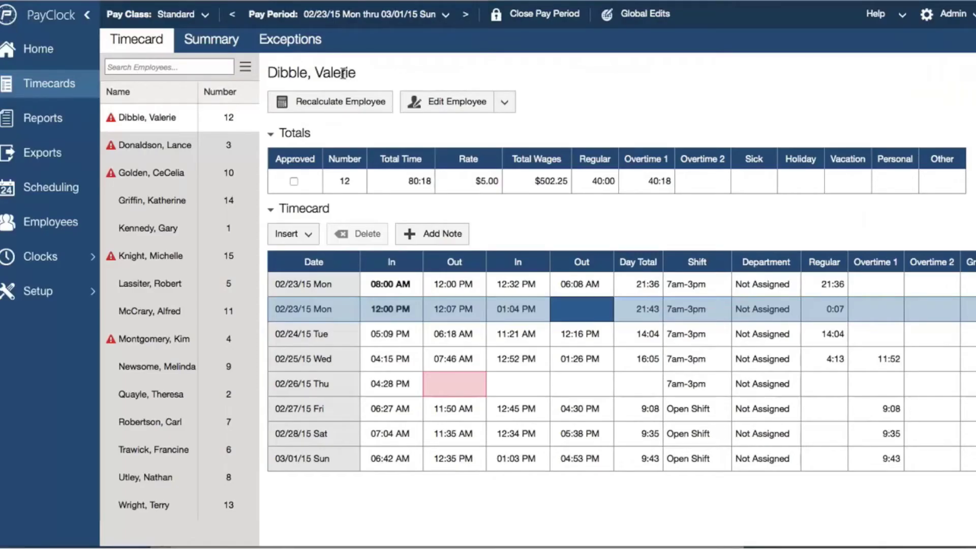
{"action": "left_click", "coordinate": [412, 233]}
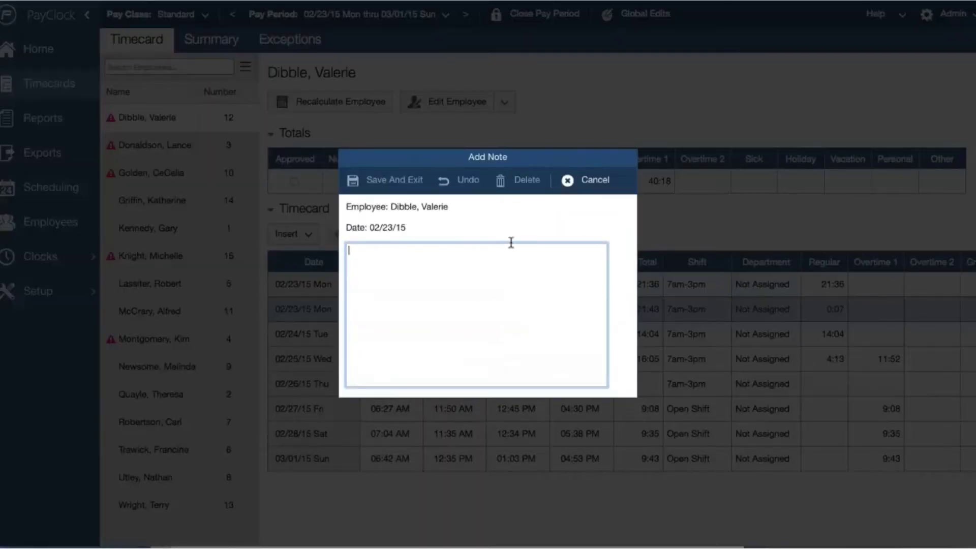
{"action": "left_click", "coordinate": [582, 187]}
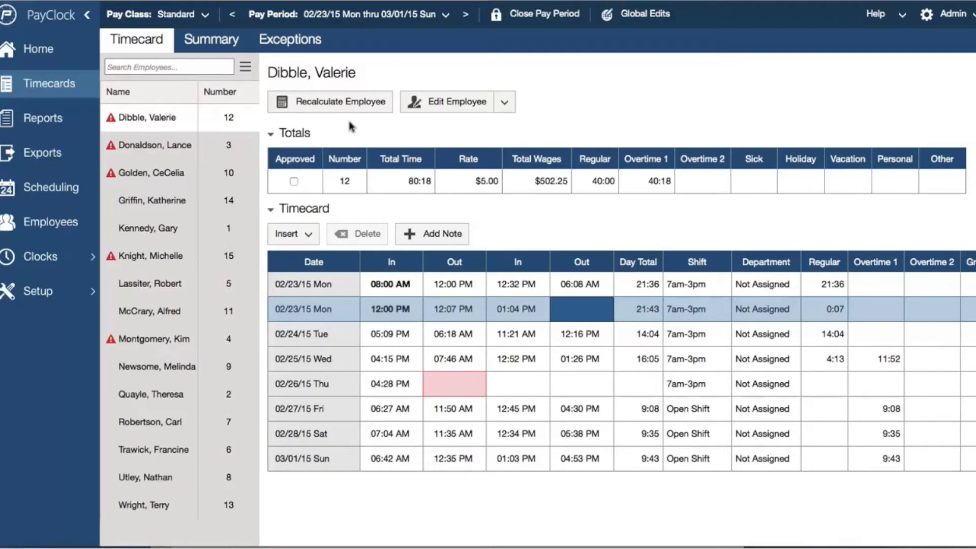
Step: View and close the details of the first 02/23 punch at 08:00 AM
{"action": "left_click", "coordinate": [402, 294]}
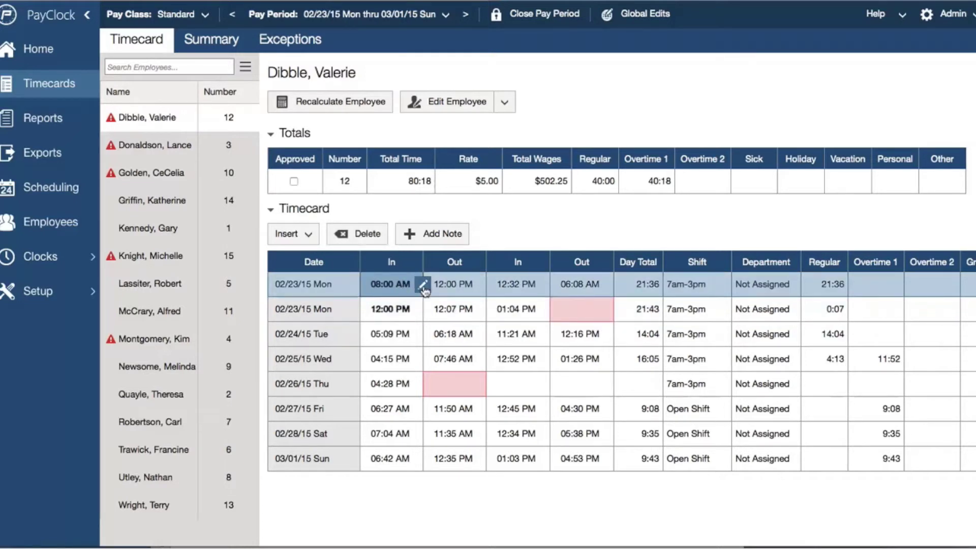
{"action": "left_click", "coordinate": [423, 288]}
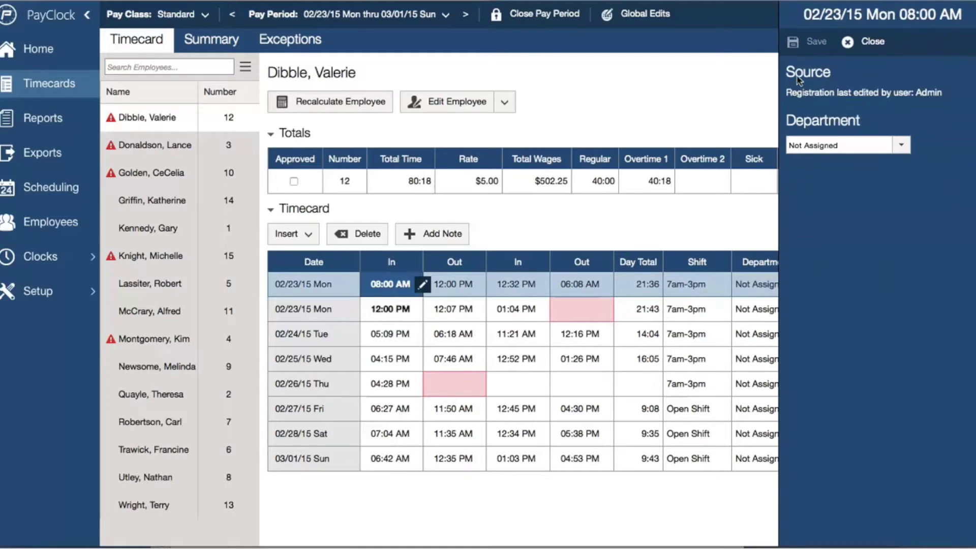
{"action": "left_click", "coordinate": [850, 44]}
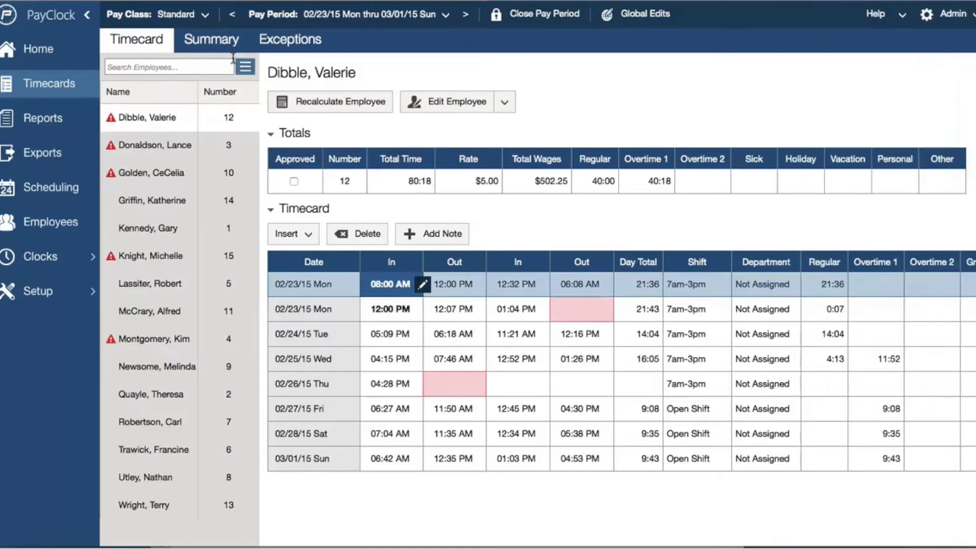
Step: Show the Summary of every employee's total time, wages, regular and overtime hours
{"action": "left_click", "coordinate": [224, 47]}
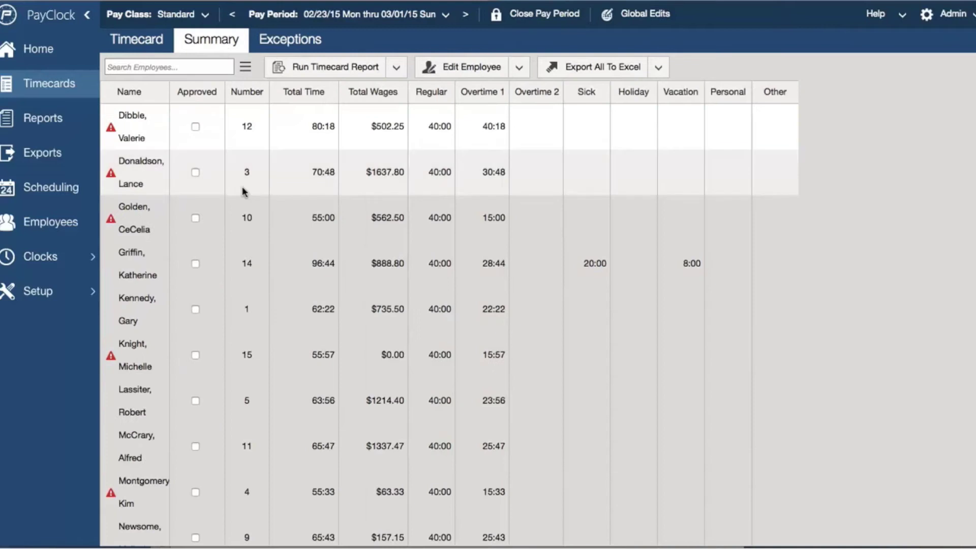
{"action": "scroll", "coordinate": [241, 192], "scroll_direction": "down", "scroll_amount": 5}
{"action": "scroll", "coordinate": [242, 188], "scroll_direction": "up", "scroll_amount": 4}
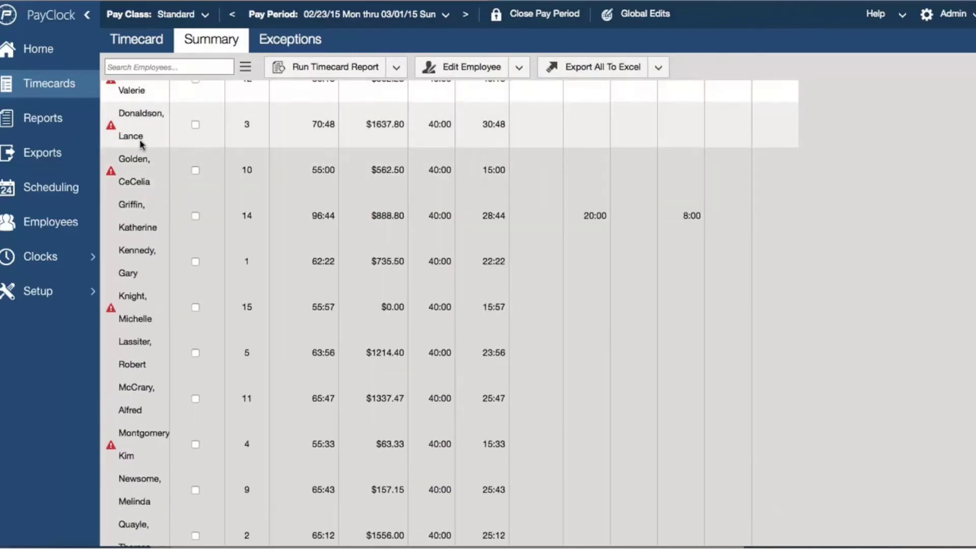
Step: Open Reports and browse the list from Access Profile through Employee Overtime
{"action": "left_click", "coordinate": [62, 121]}
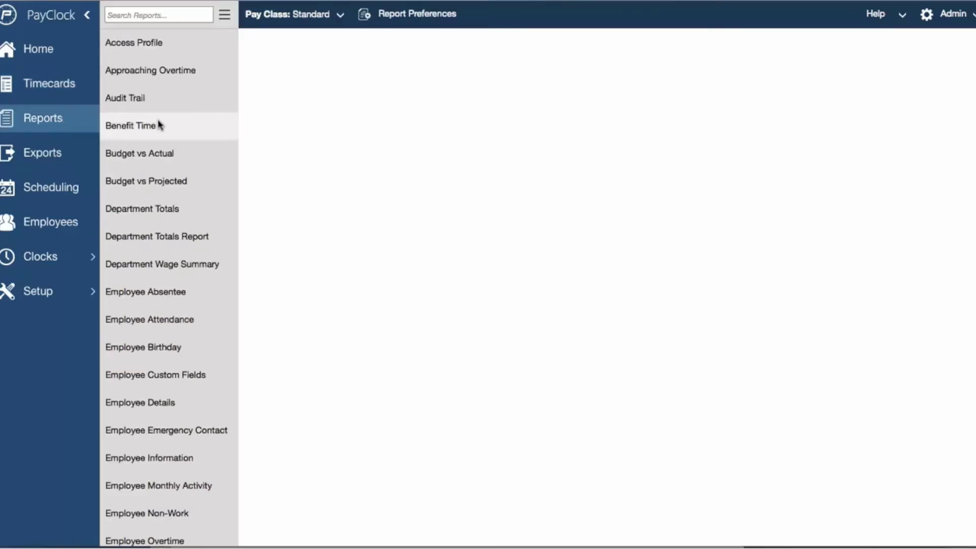
{"action": "scroll", "coordinate": [158, 124], "scroll_direction": "down", "scroll_amount": 10}
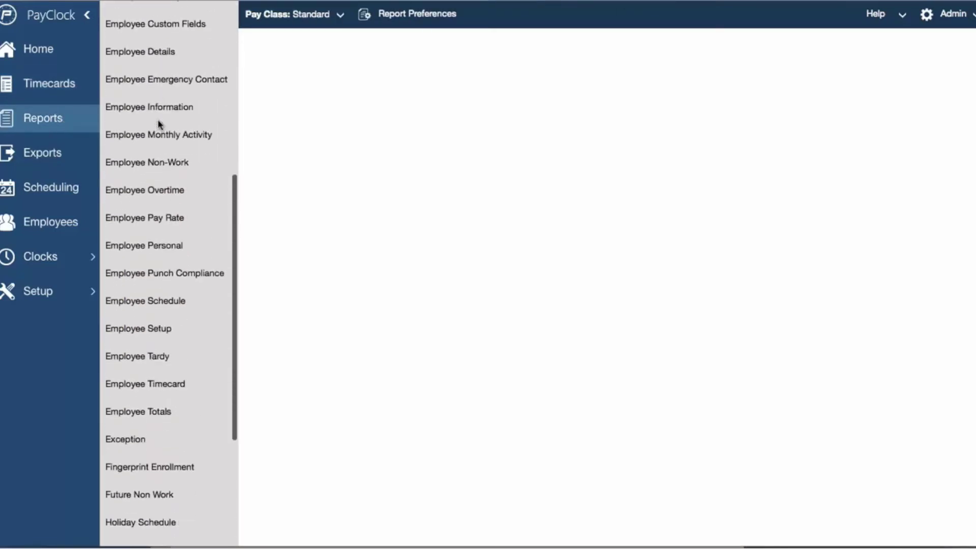
{"action": "scroll", "coordinate": [158, 119], "scroll_direction": "up", "scroll_amount": 5}
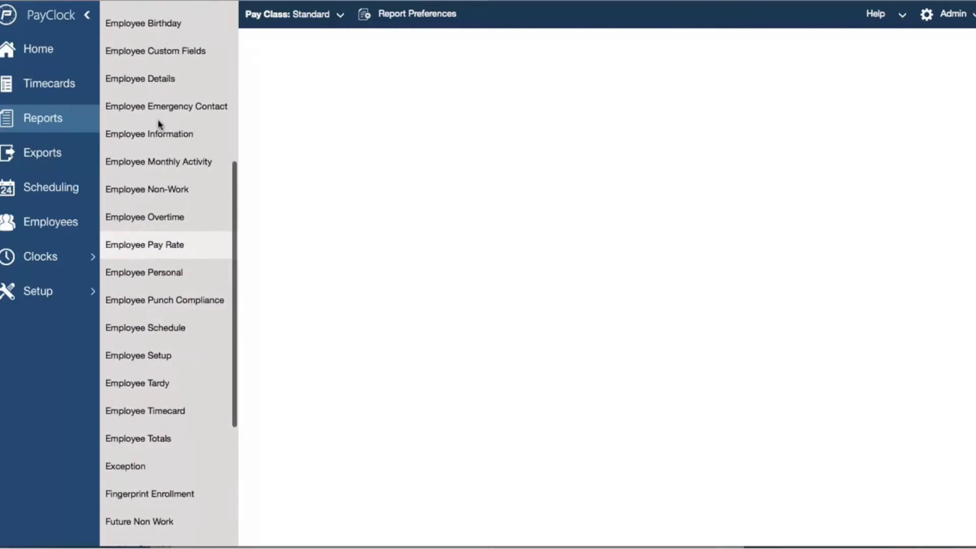
{"action": "scroll", "coordinate": [159, 124], "scroll_direction": "up", "scroll_amount": 6}
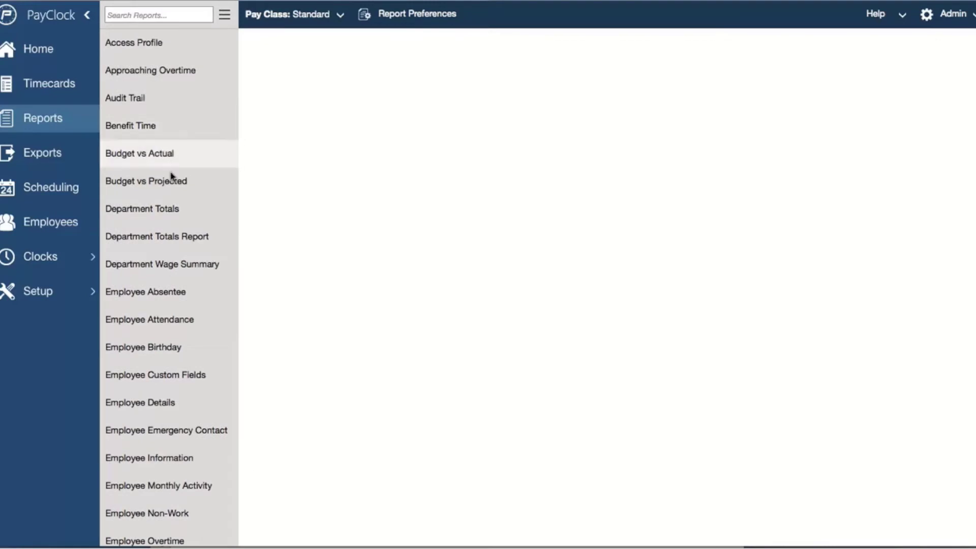
Step: Set up the Department Totals report with the fourth employee excluded
{"action": "left_click", "coordinate": [172, 208]}
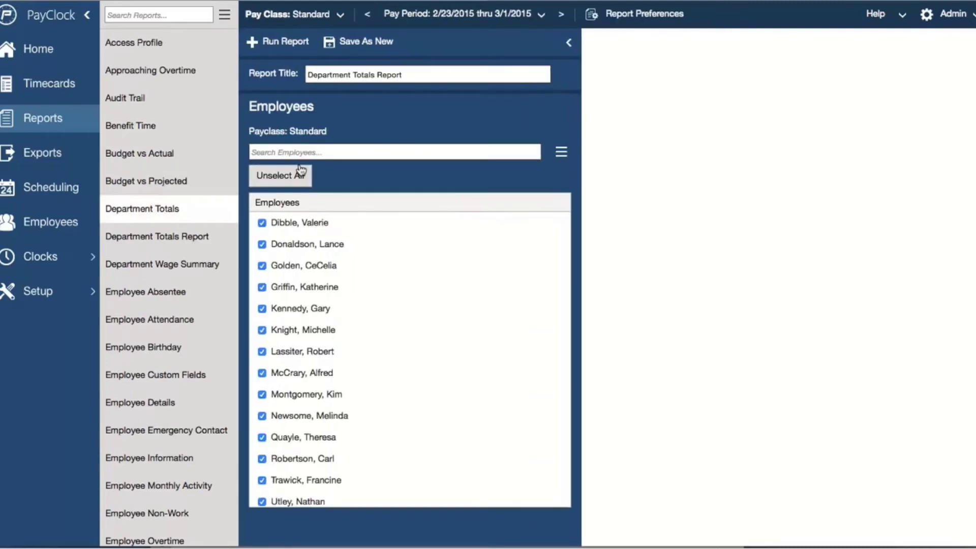
{"action": "scroll", "coordinate": [363, 114], "scroll_direction": "down", "scroll_amount": 3}
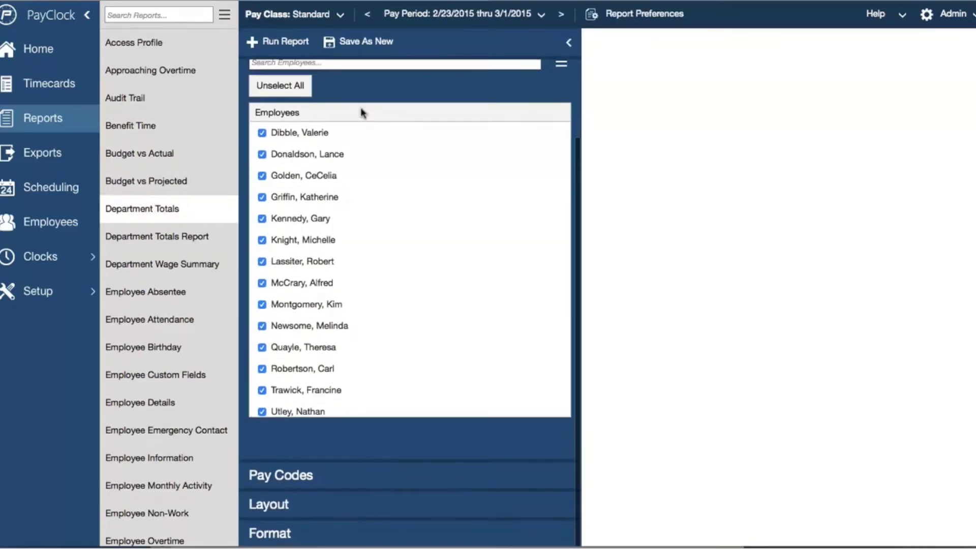
{"action": "scroll", "coordinate": [362, 114], "scroll_direction": "up", "scroll_amount": 3}
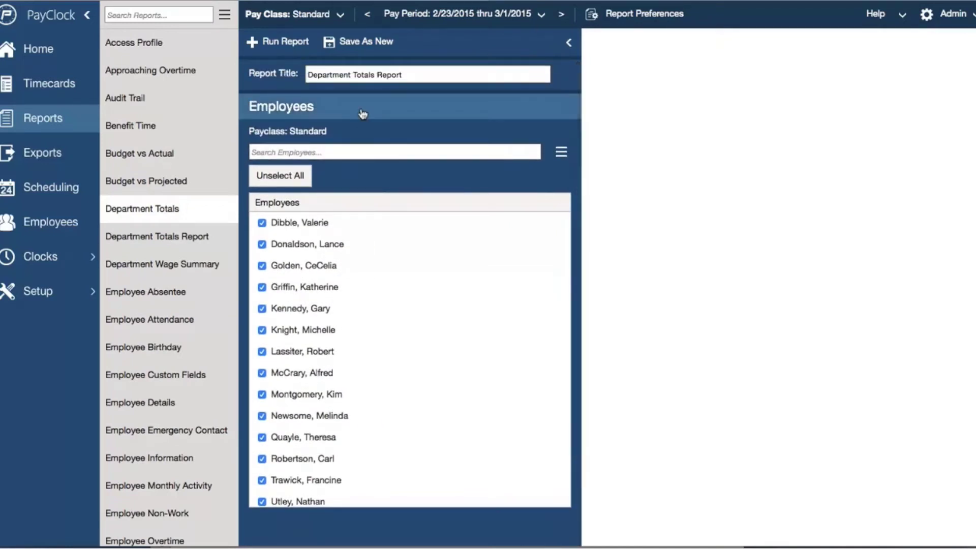
{"action": "left_click", "coordinate": [262, 287]}
Step: Review the Pay Codes (Regular, Overtime 1–3), Layout sorted by Department Name, and Format settings
{"action": "scroll", "coordinate": [262, 289], "scroll_direction": "down", "scroll_amount": 5}
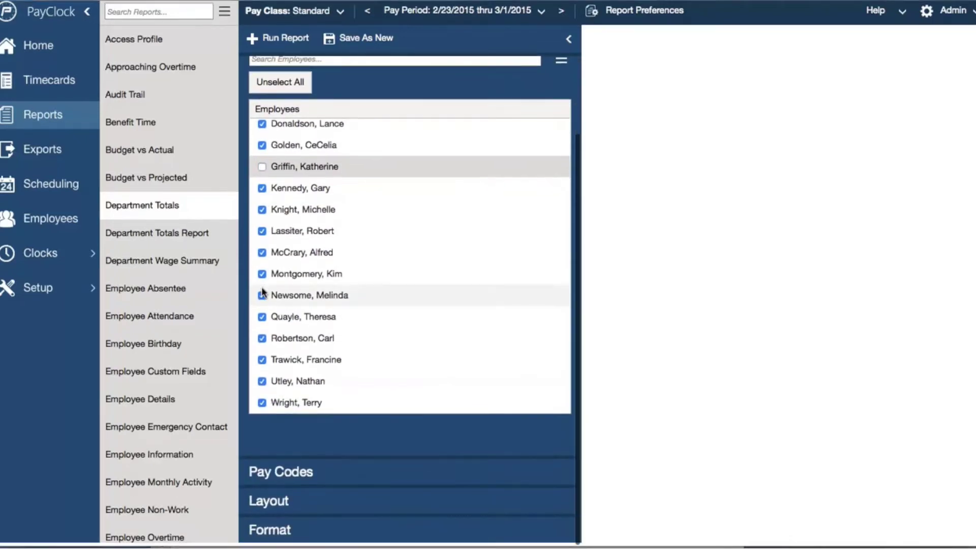
{"action": "left_click", "coordinate": [305, 472]}
{"action": "left_click", "coordinate": [307, 504]}
{"action": "left_click", "coordinate": [310, 530]}
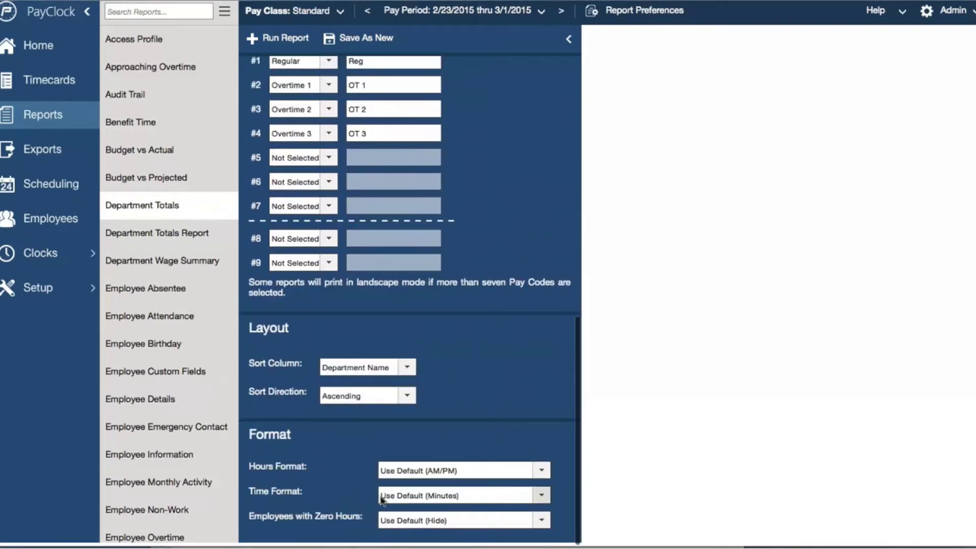
{"action": "scroll", "coordinate": [386, 502], "scroll_direction": "up", "scroll_amount": 3}
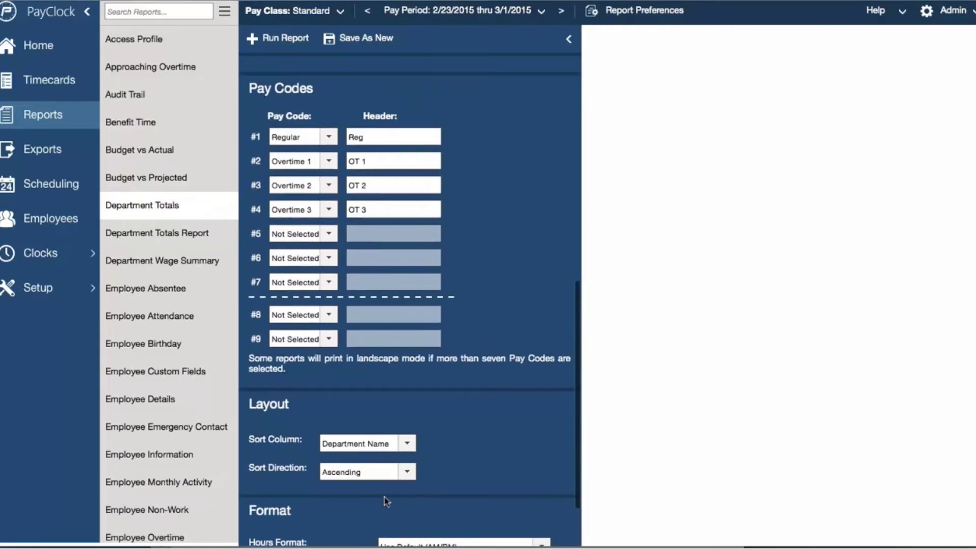
{"action": "scroll", "coordinate": [386, 502], "scroll_direction": "up", "scroll_amount": 5}
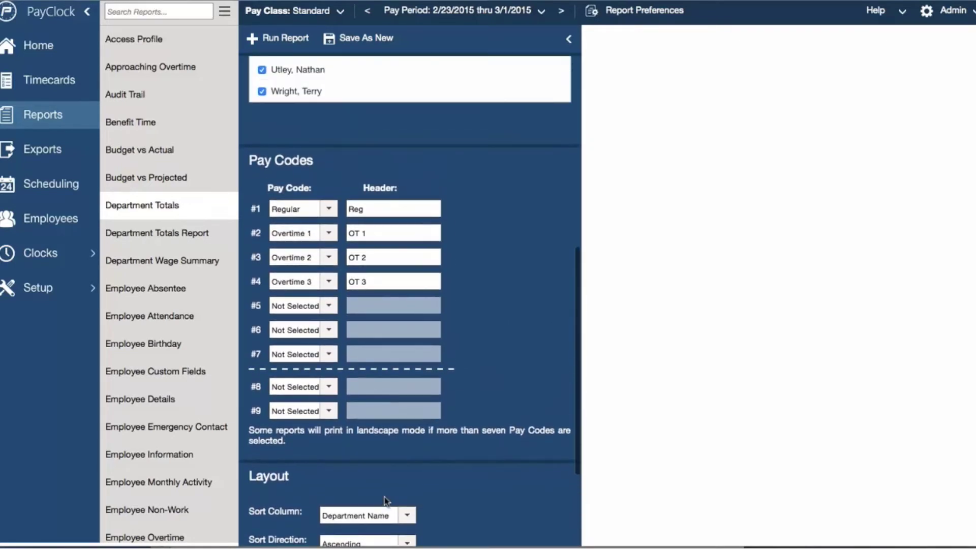
{"action": "scroll", "coordinate": [386, 502], "scroll_direction": "up", "scroll_amount": 12}
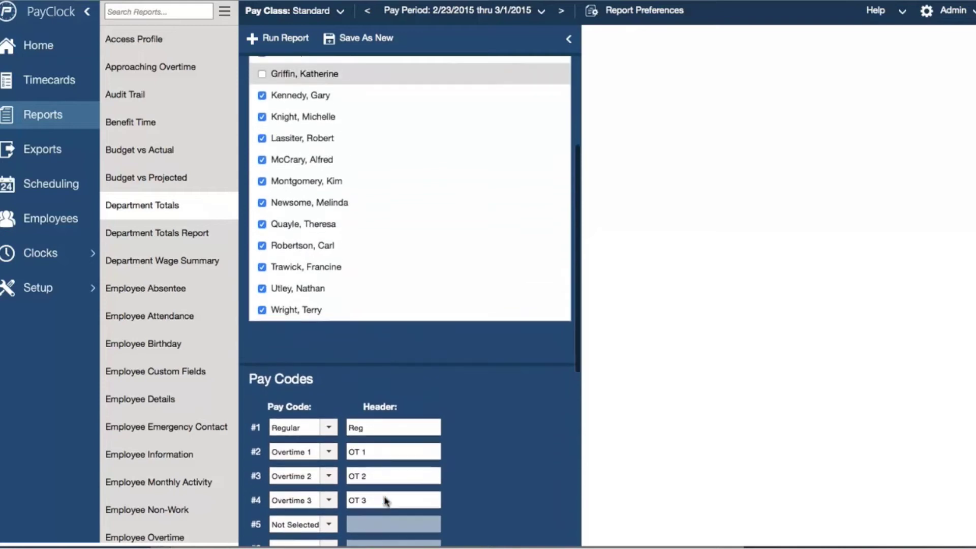
{"action": "scroll", "coordinate": [385, 497], "scroll_direction": "up", "scroll_amount": 2}
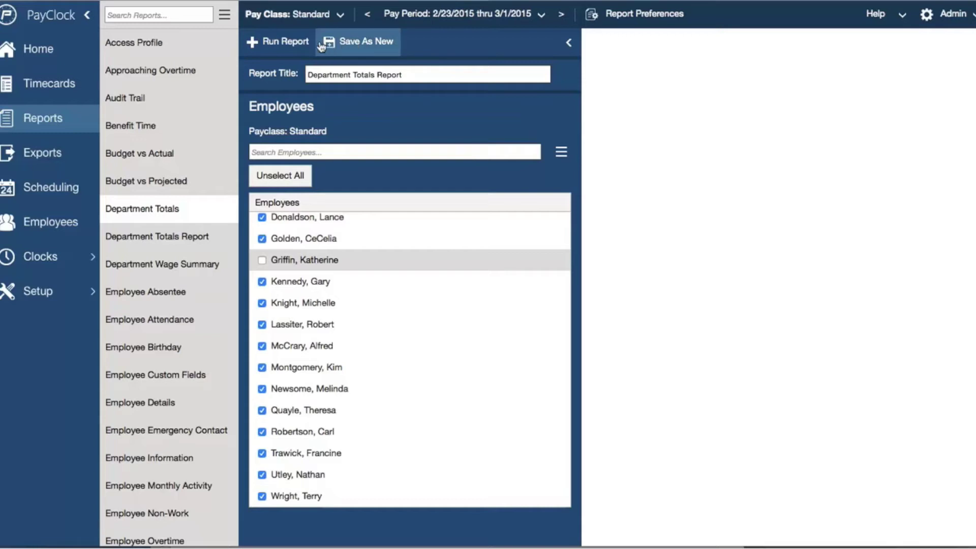
Step: Run the Department Totals report, drill into Sun and the first employee, and export to Excel
{"action": "left_click", "coordinate": [288, 47]}
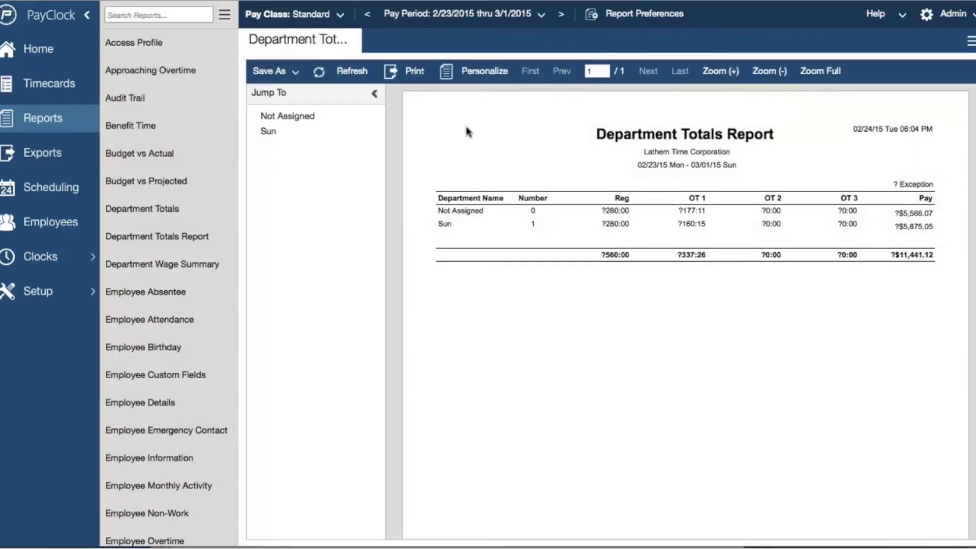
{"action": "left_click", "coordinate": [447, 226]}
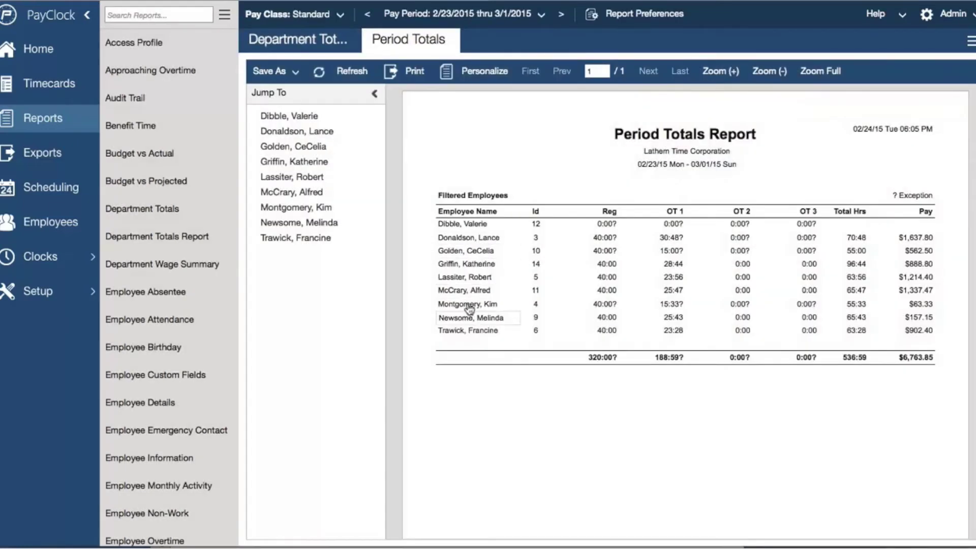
{"action": "left_click", "coordinate": [468, 229]}
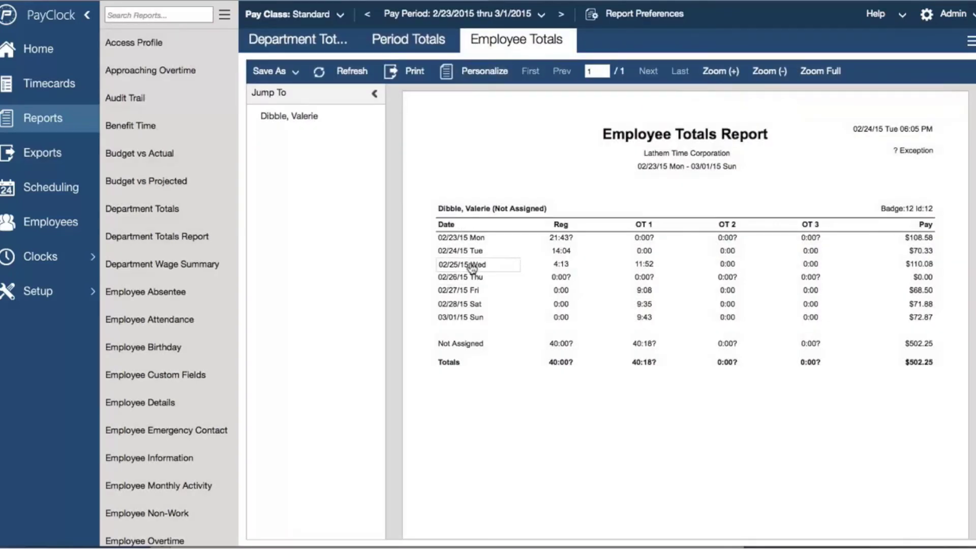
{"action": "left_click", "coordinate": [291, 74]}
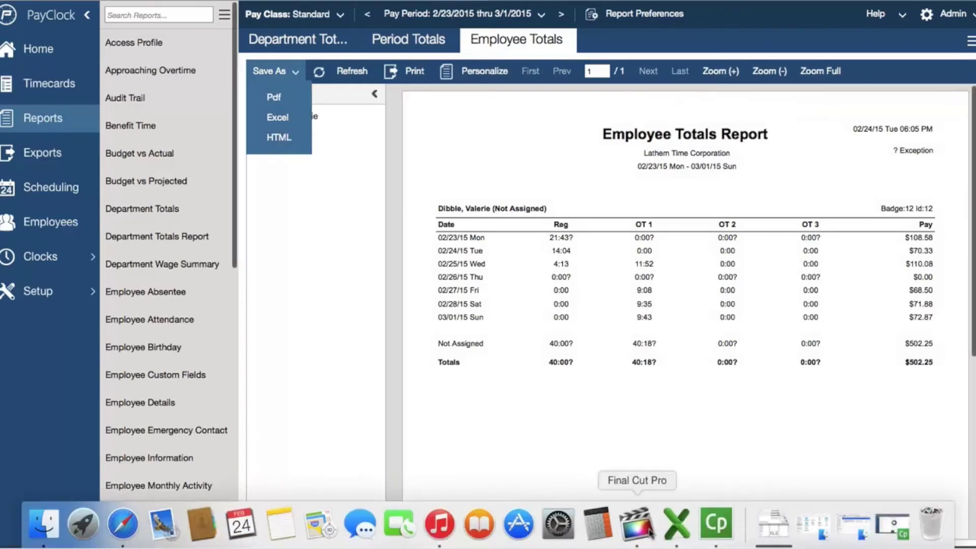
{"action": "left_click", "coordinate": [676, 524]}
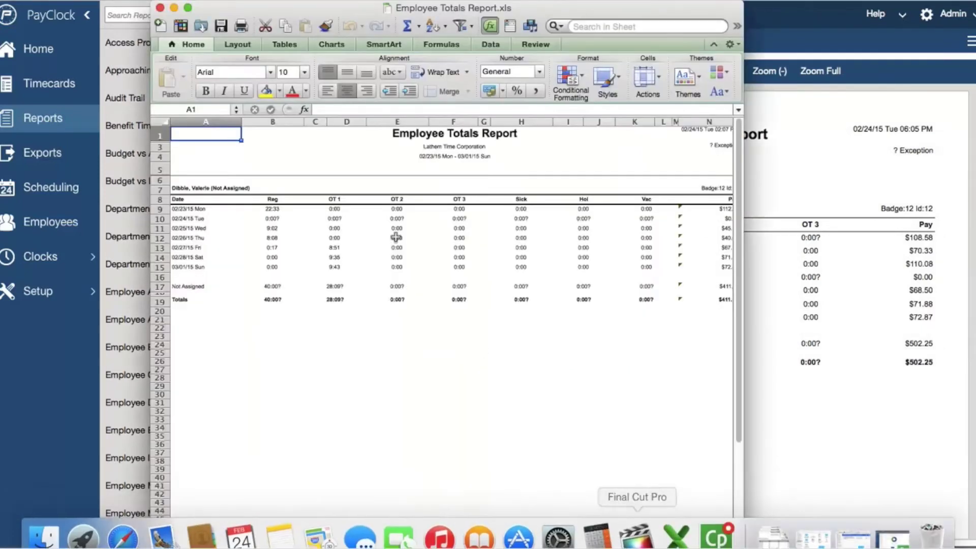
Step: On the Exports page, browse the payroll types for a new export, then cancel it
{"action": "left_click", "coordinate": [41, 160]}
{"action": "left_click", "coordinate": [42, 159]}
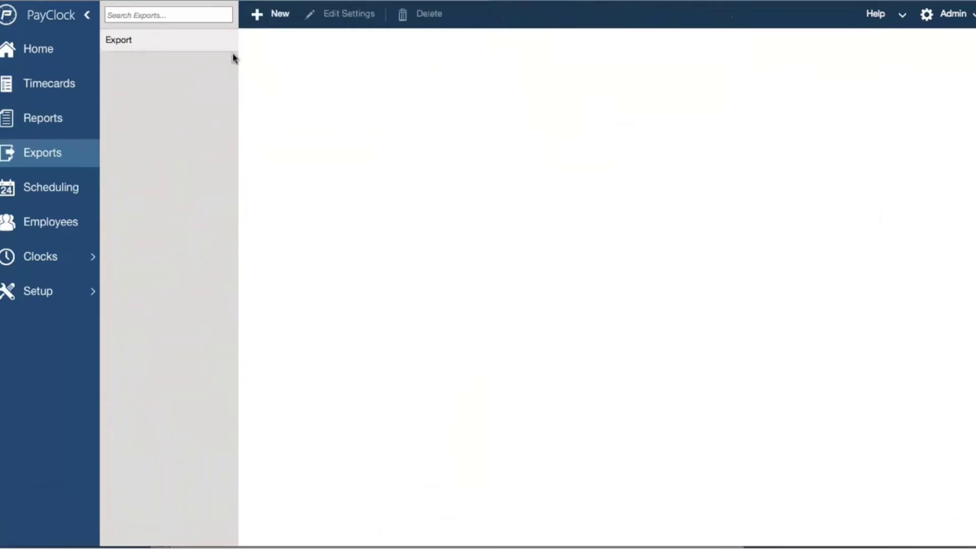
{"action": "left_click", "coordinate": [277, 11]}
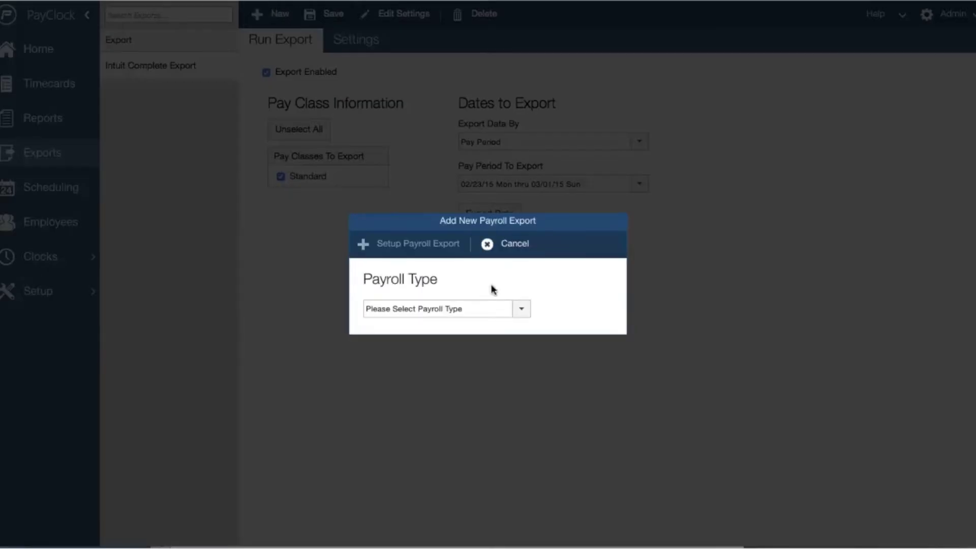
{"action": "left_click", "coordinate": [489, 311]}
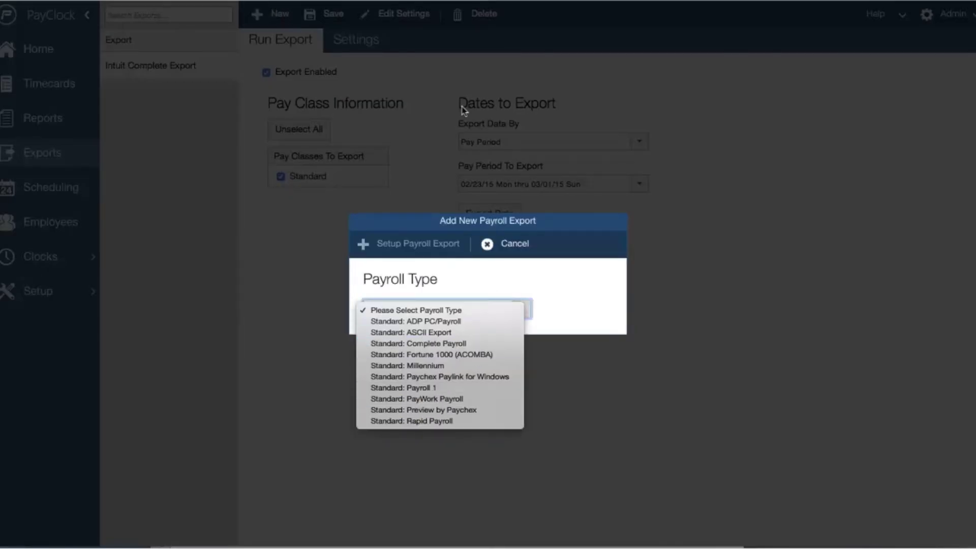
{"action": "left_click", "coordinate": [503, 247]}
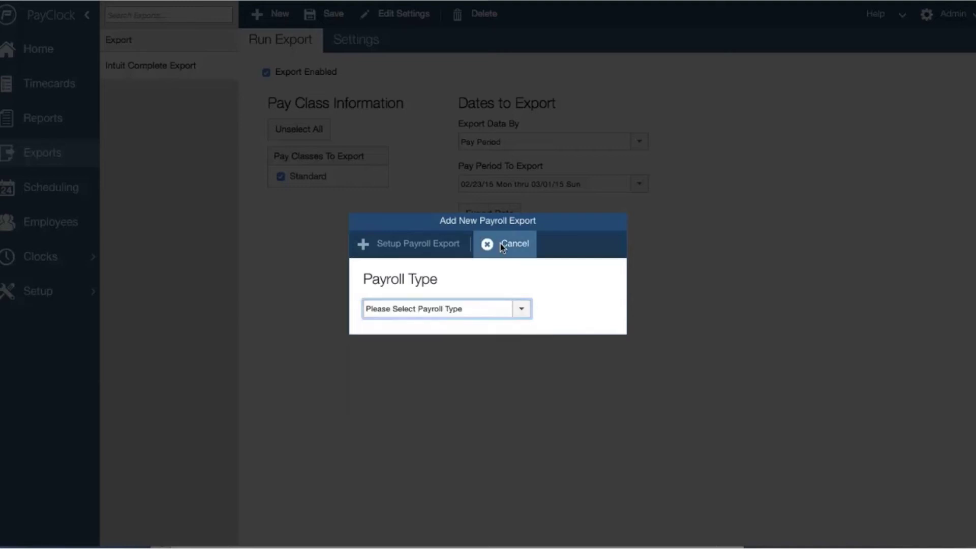
{"action": "left_click", "coordinate": [503, 248]}
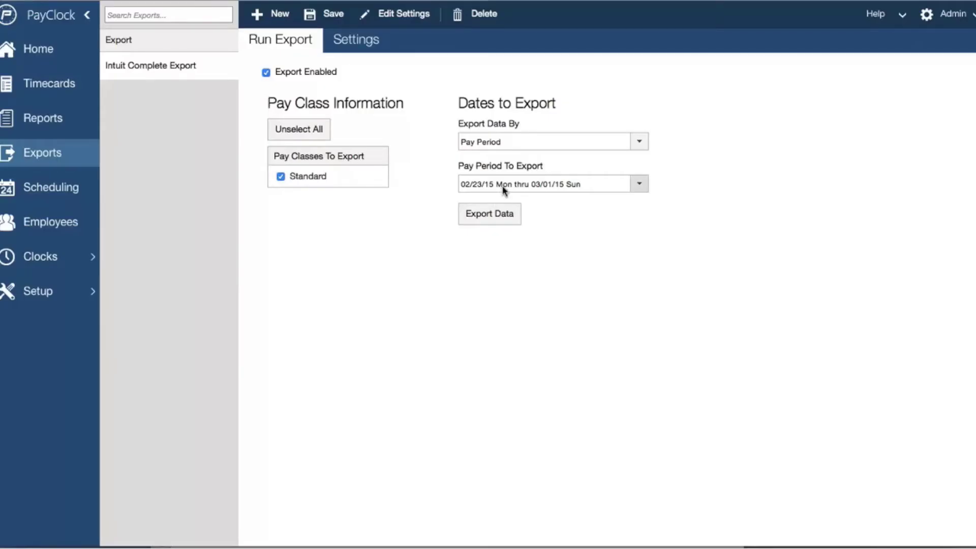
Step: Keep the Intuit Complete Export set to pay period 02/23/15–03/01/15 for the Standard pay class
{"action": "left_click", "coordinate": [523, 143]}
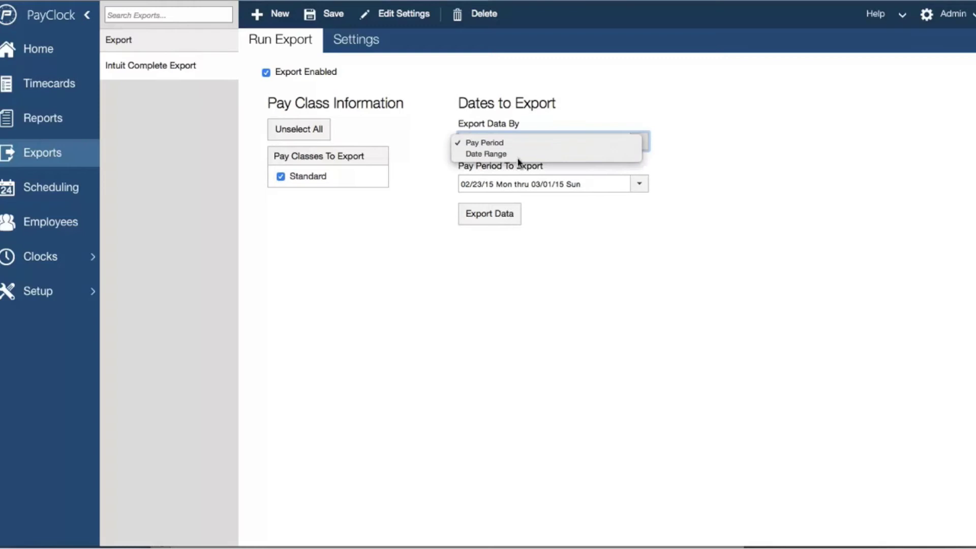
{"action": "left_click", "coordinate": [521, 122]}
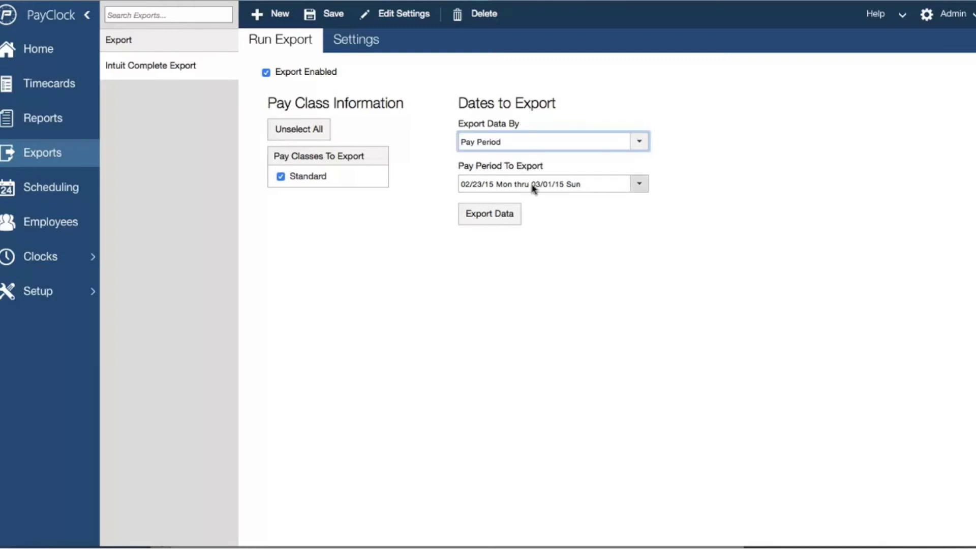
{"action": "left_click", "coordinate": [531, 185]}
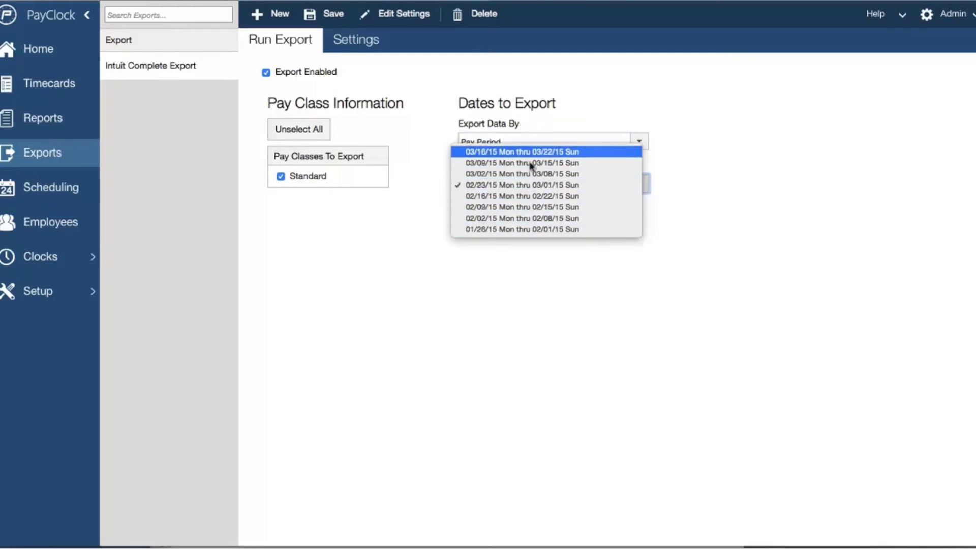
{"action": "left_click", "coordinate": [518, 253]}
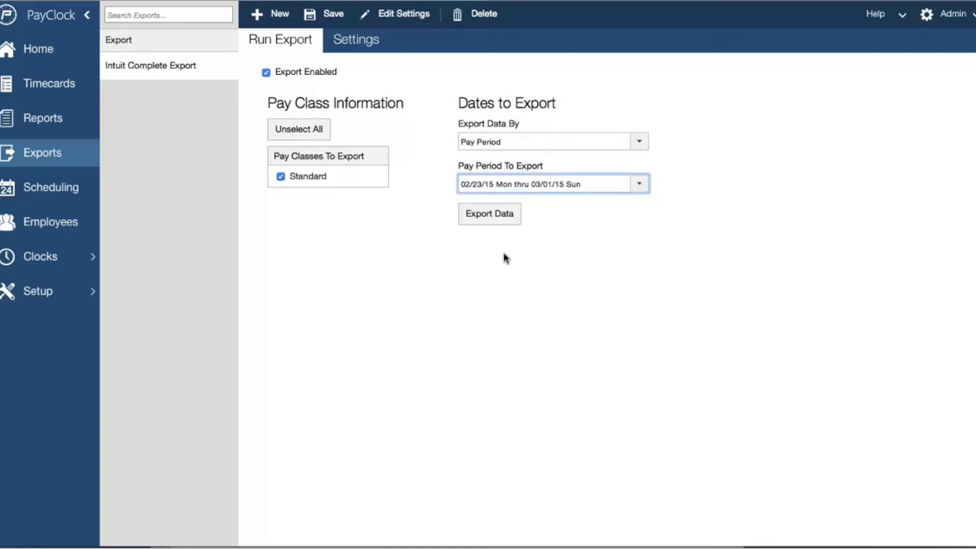
{"action": "left_click", "coordinate": [50, 197]}
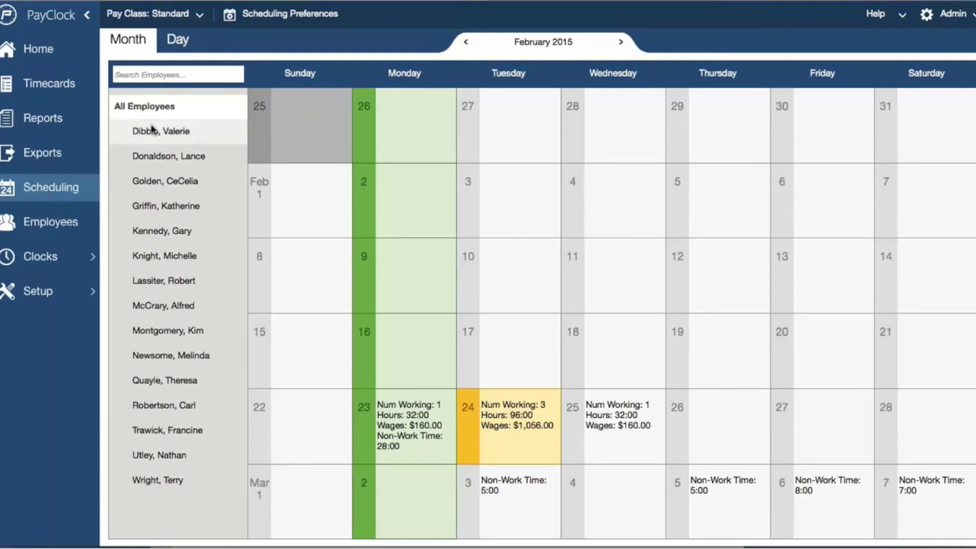
Step: Show one employee's calendar and assign the 7am-3pm shift to Tuesday February 24
{"action": "left_click", "coordinate": [179, 215]}
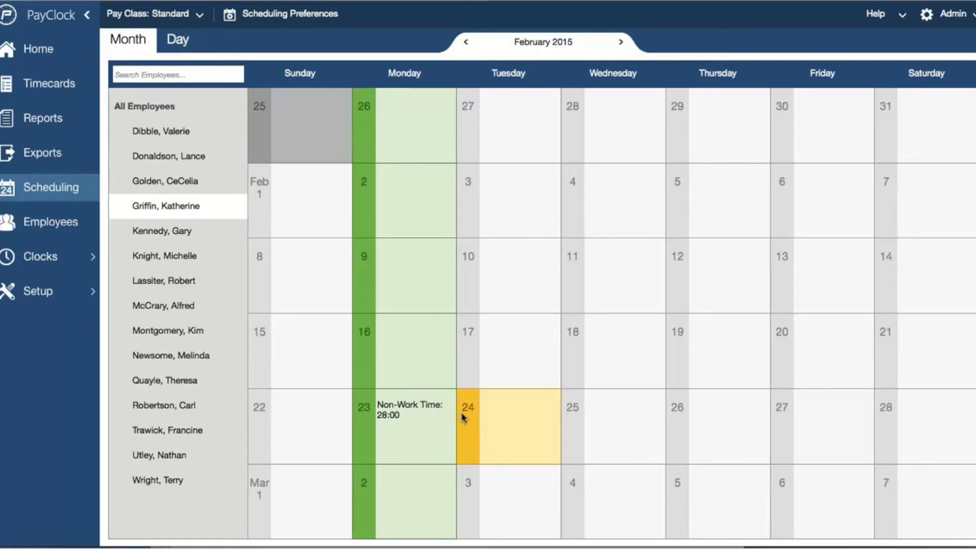
{"action": "left_click", "coordinate": [505, 415]}
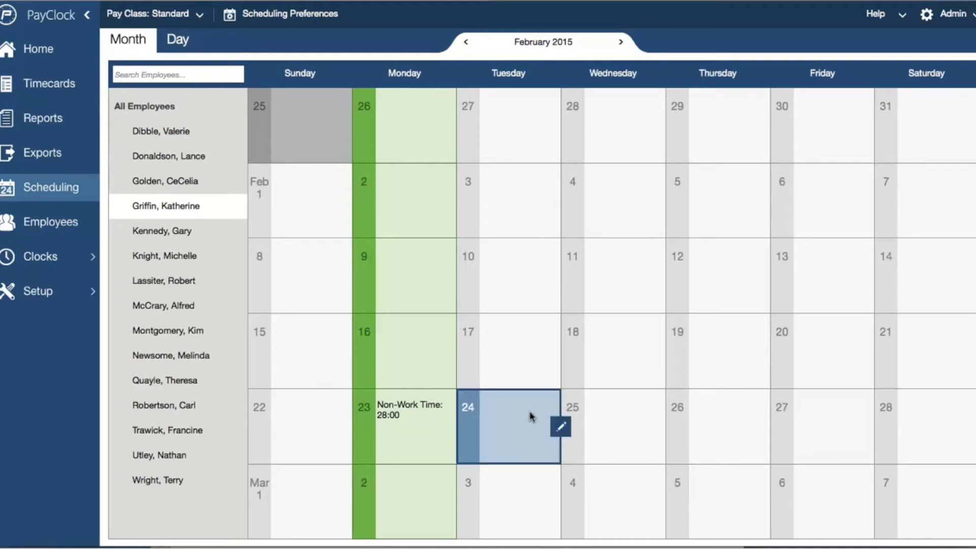
{"action": "left_click", "coordinate": [561, 429]}
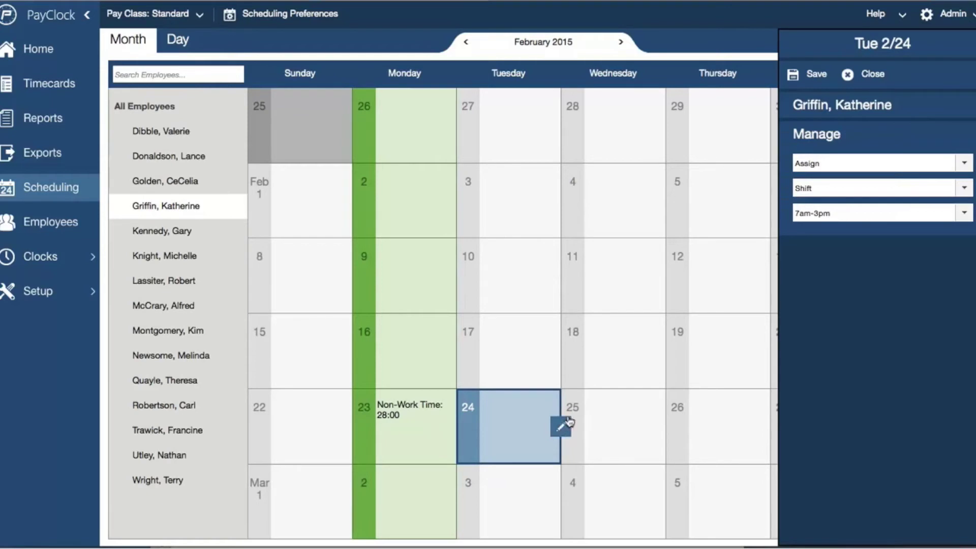
{"action": "left_click", "coordinate": [848, 213]}
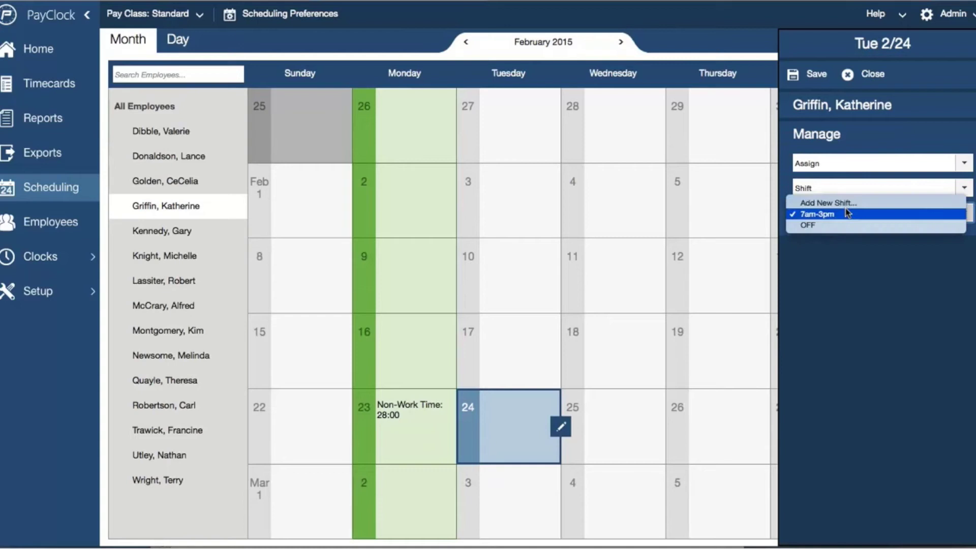
{"action": "left_click", "coordinate": [817, 78]}
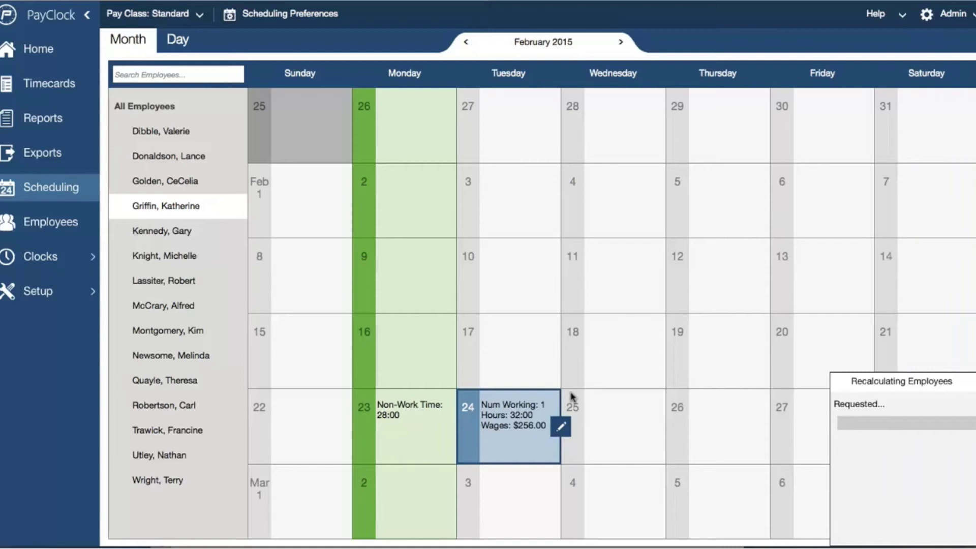
{"action": "left_click", "coordinate": [63, 232]}
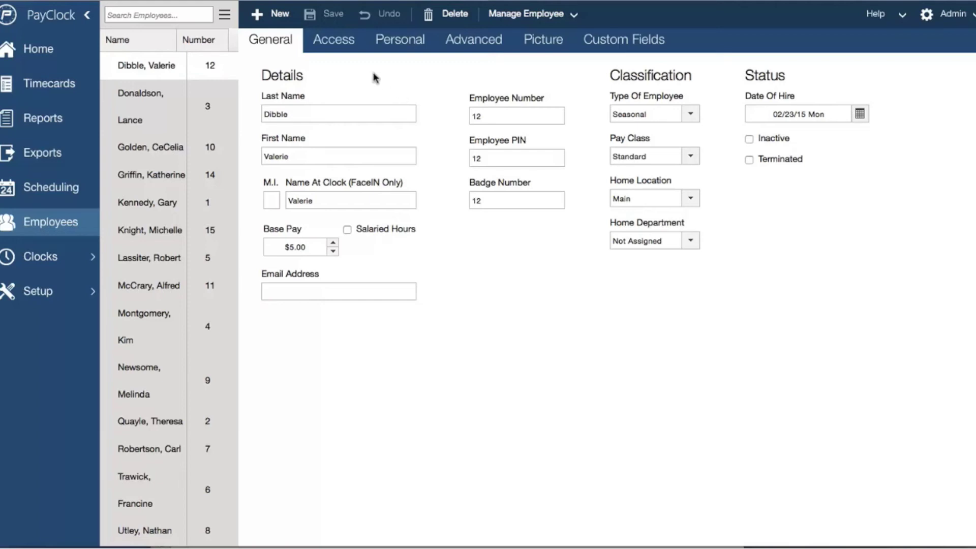
Step: Open the employee's Access tab and review the web portal and mobile login options
{"action": "left_click", "coordinate": [350, 50]}
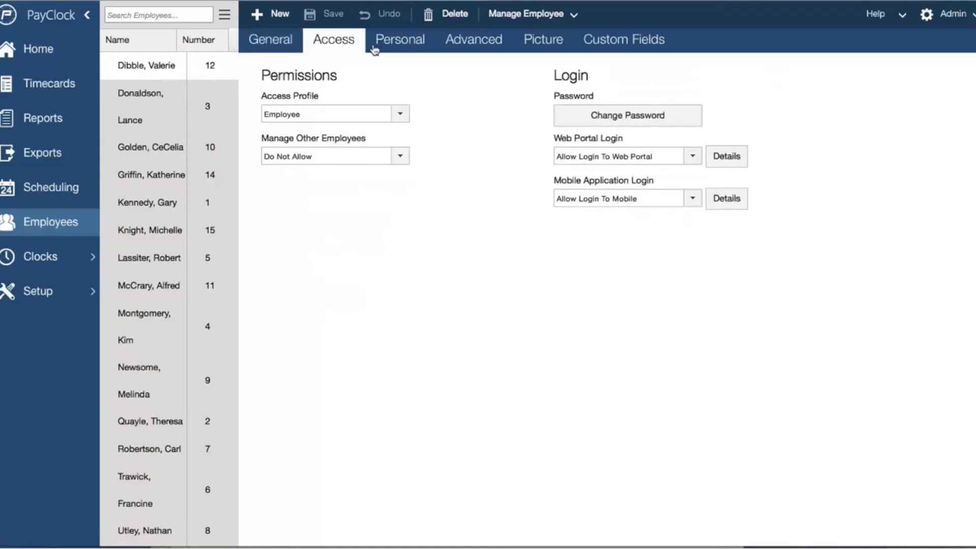
{"action": "left_click", "coordinate": [579, 198]}
{"action": "left_click", "coordinate": [524, 214]}
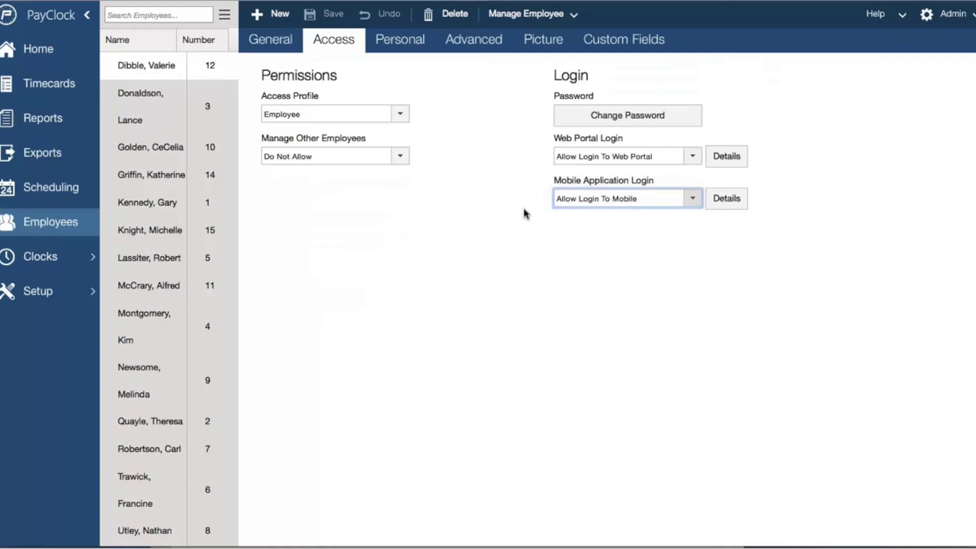
{"action": "left_click", "coordinate": [593, 159]}
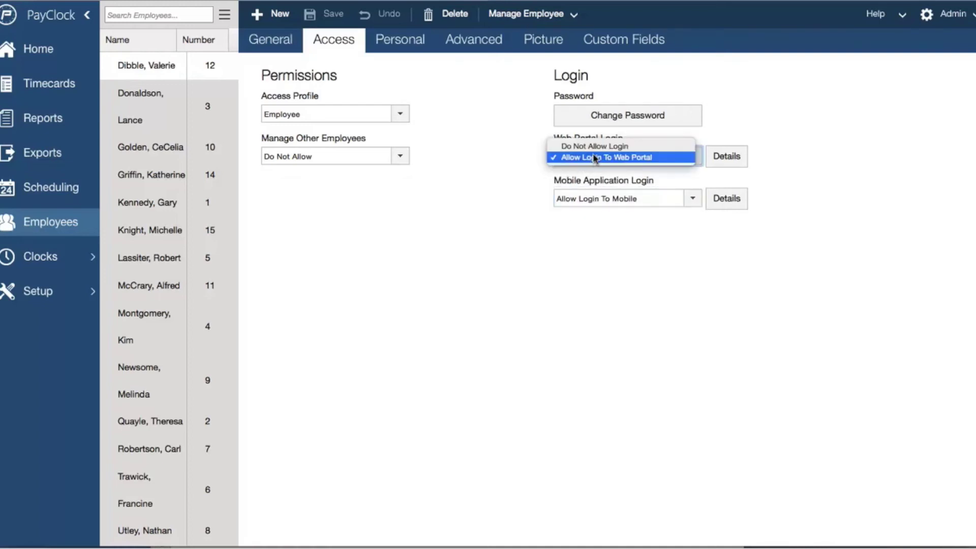
{"action": "left_click", "coordinate": [503, 161]}
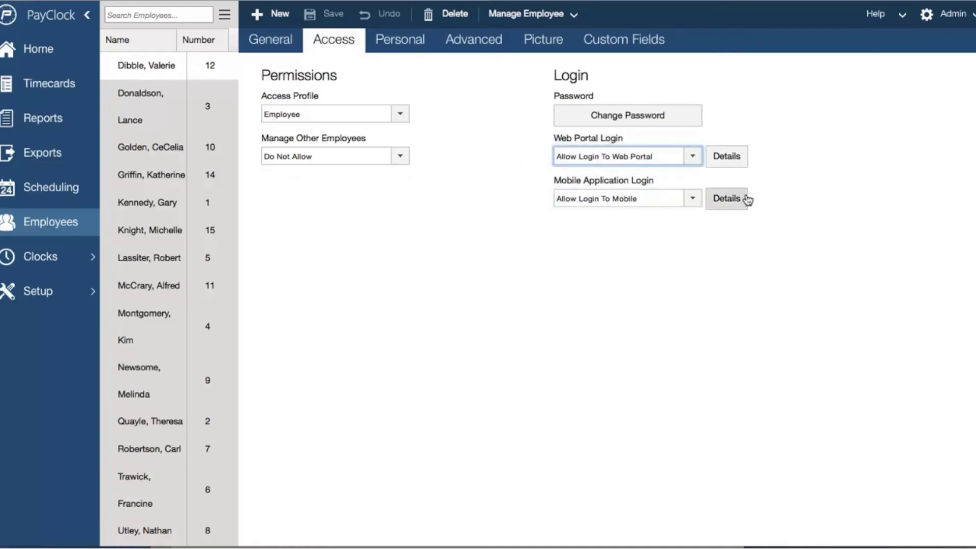
Step: Open the Web Portal and Mobile Details dialogs and close both without changes
{"action": "left_click", "coordinate": [726, 158]}
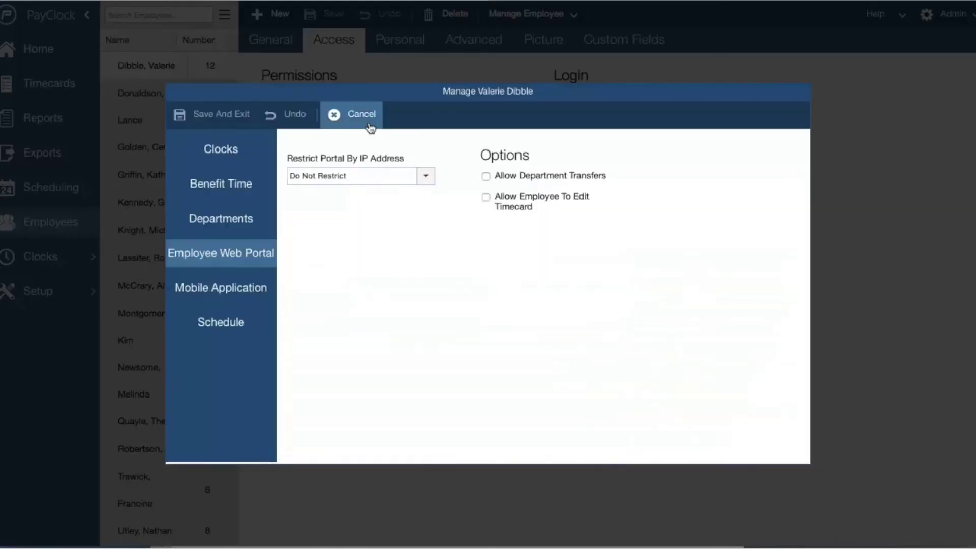
{"action": "left_click", "coordinate": [371, 127]}
{"action": "left_click", "coordinate": [727, 198]}
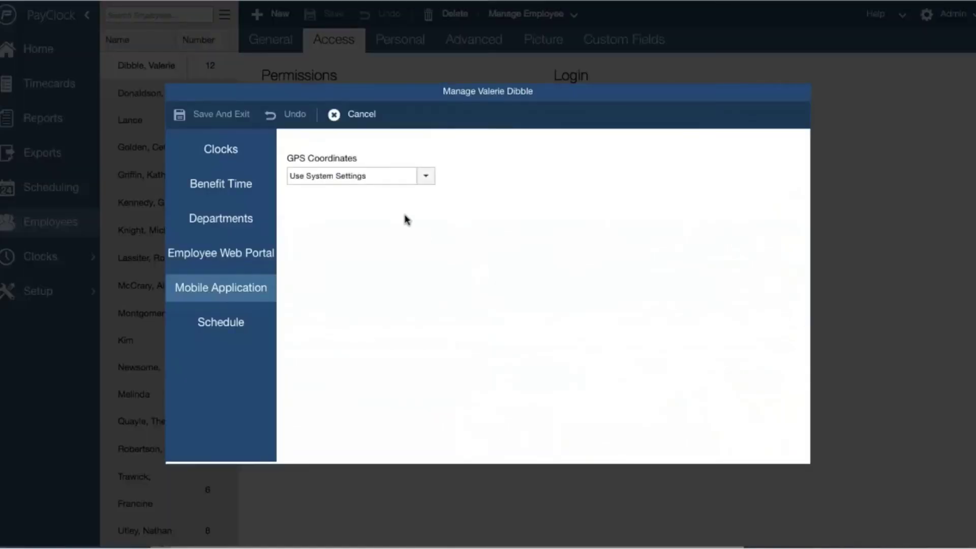
{"action": "left_click", "coordinate": [353, 124]}
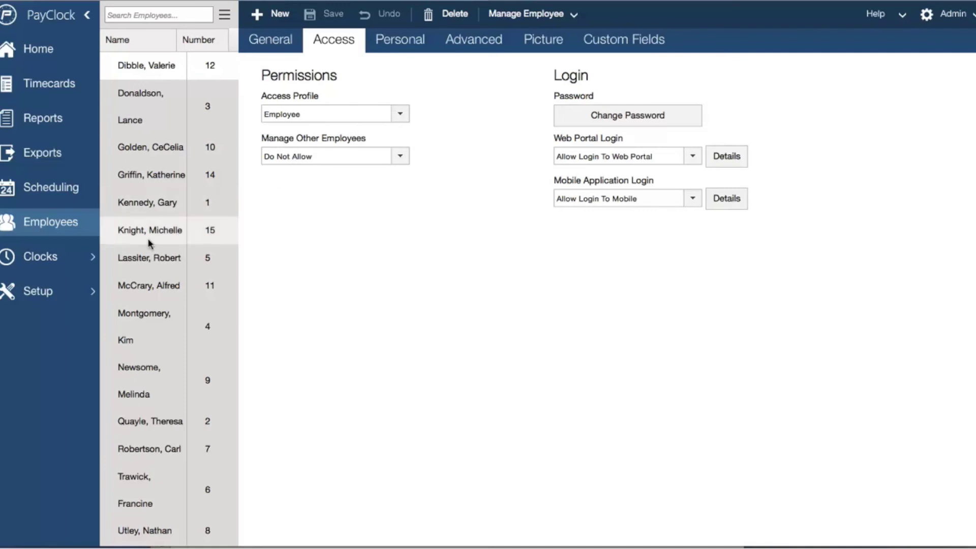
{"action": "left_click", "coordinate": [57, 263]}
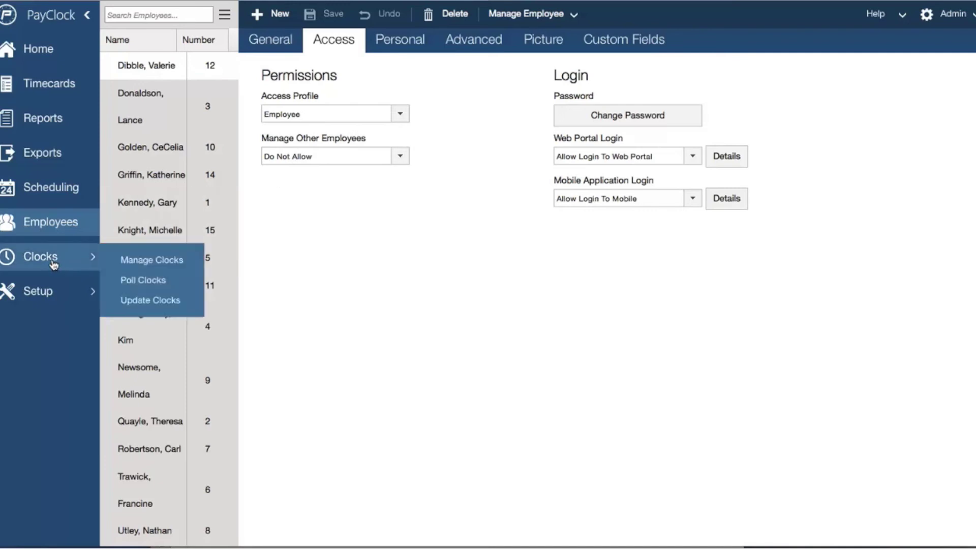
Step: Show New Clock (FR650)'s polling schedule: every 5 minutes, 08:00 AM–08:00 PM, Monday–Friday
{"action": "left_click", "coordinate": [138, 258]}
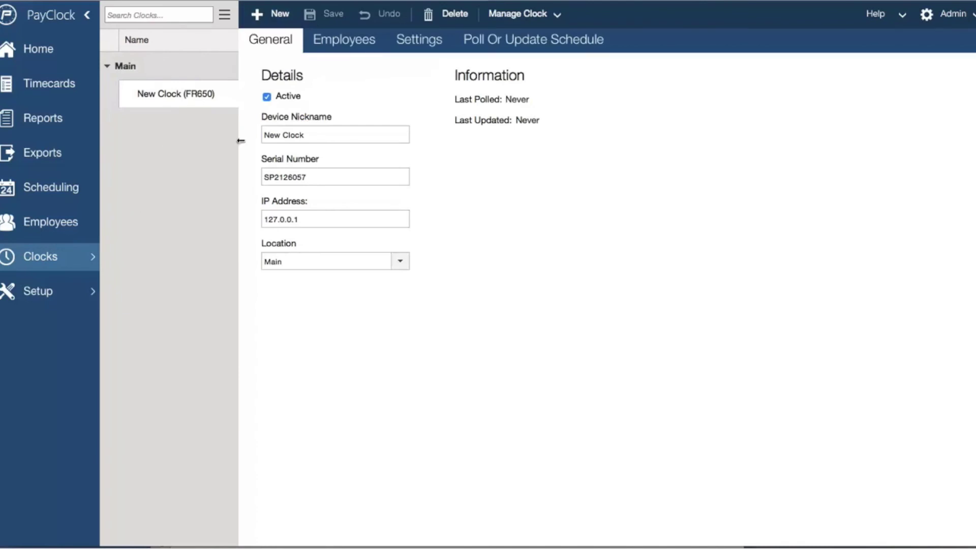
{"action": "left_click", "coordinate": [56, 255]}
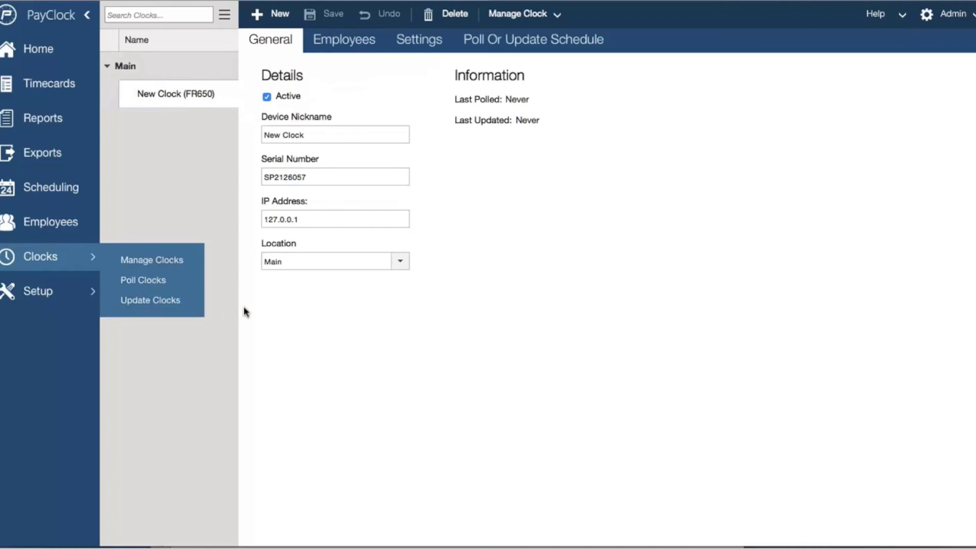
{"action": "left_click", "coordinate": [259, 311]}
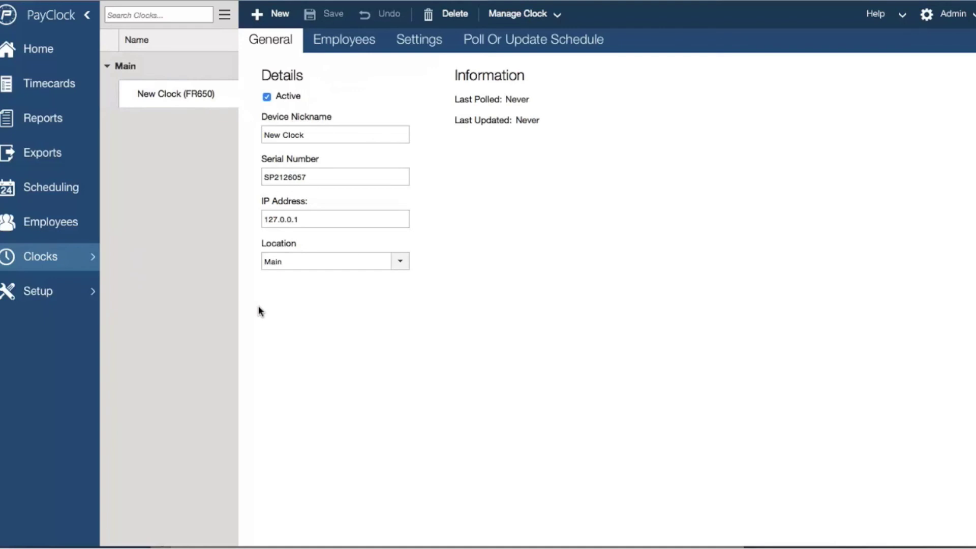
{"action": "left_click", "coordinate": [489, 50]}
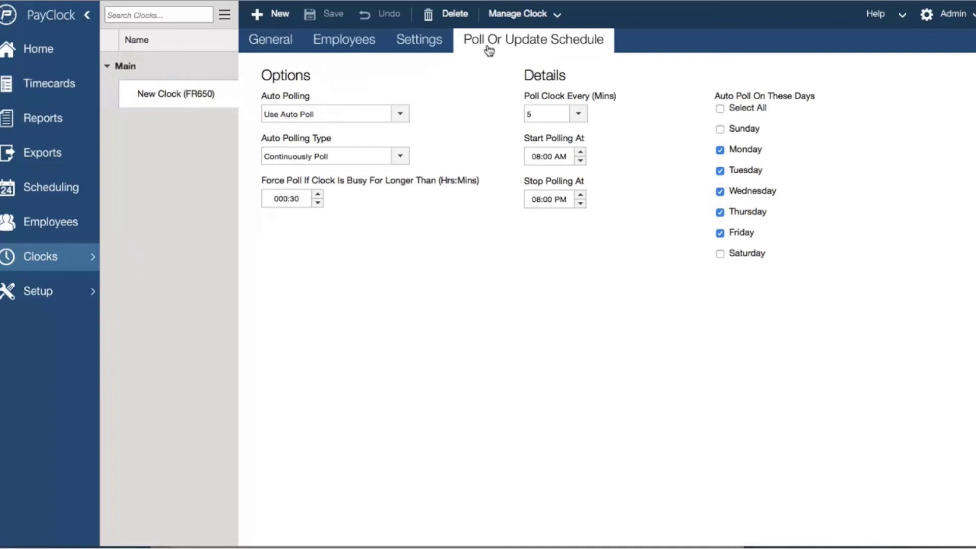
{"action": "left_click", "coordinate": [79, 302]}
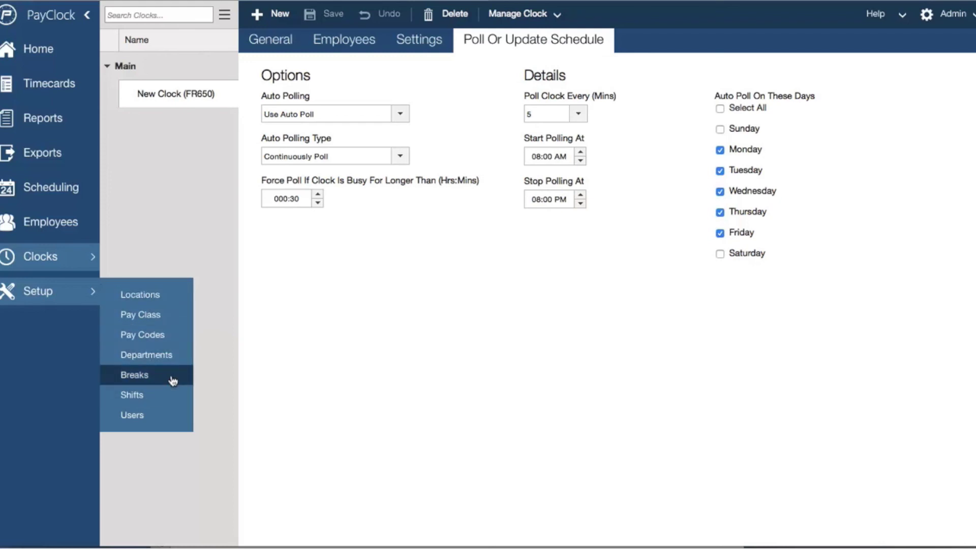
Step: From the Users list, open the second user's Supervisor access profile and view its Global Edits options
{"action": "left_click", "coordinate": [156, 414]}
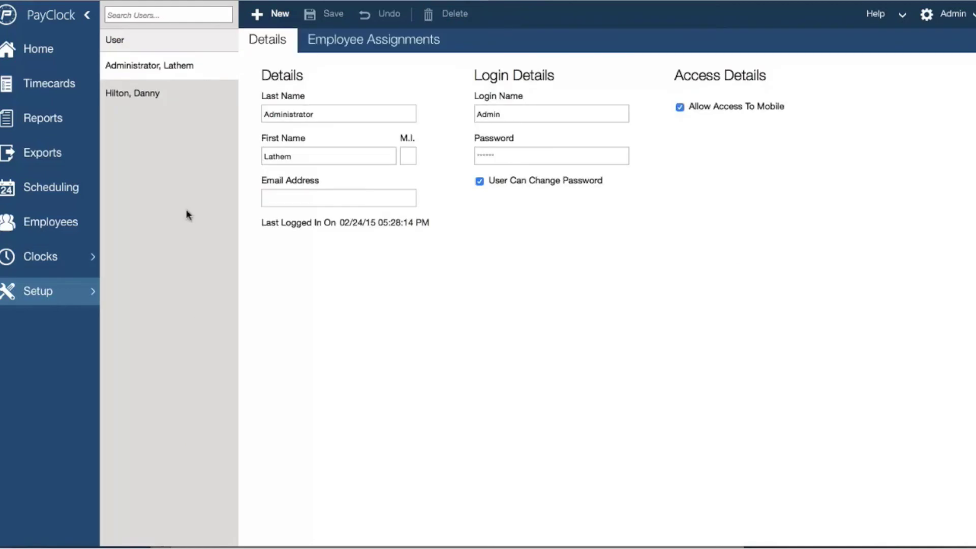
{"action": "left_click", "coordinate": [152, 94]}
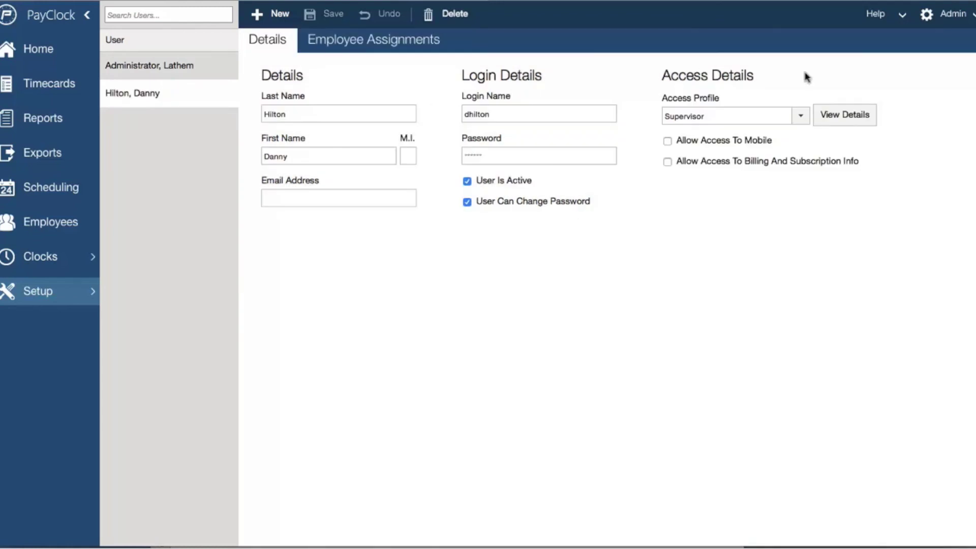
{"action": "left_click", "coordinate": [845, 114]}
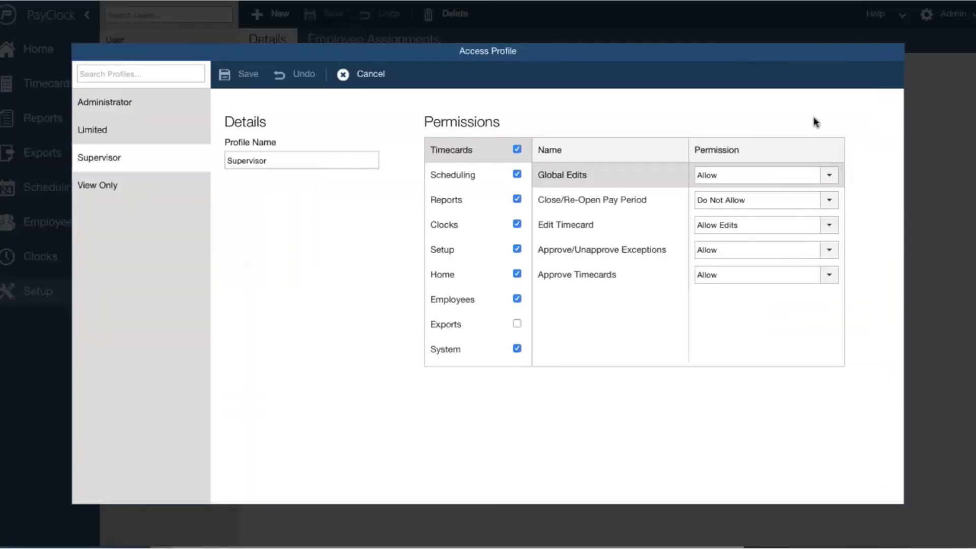
{"action": "left_click", "coordinate": [766, 175]}
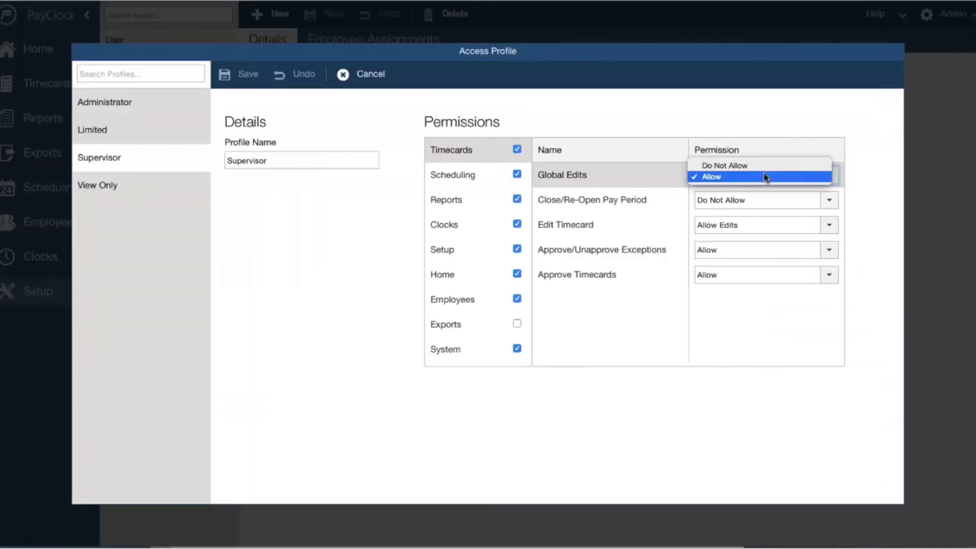